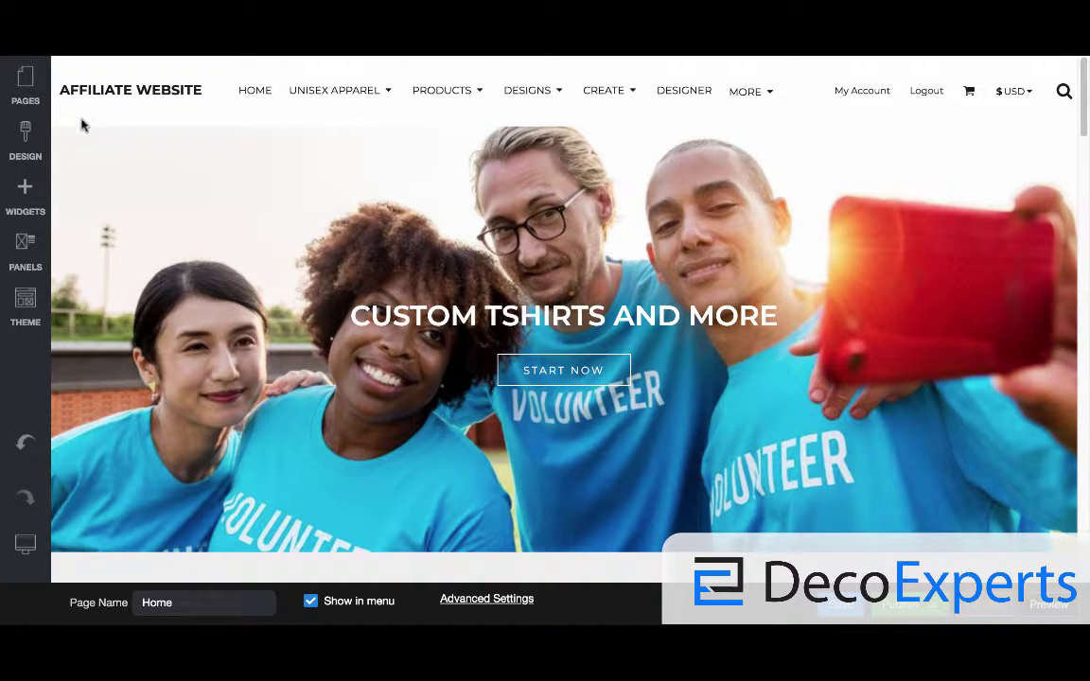
- Add a 1 Column row between the Home page's header and the hero image
{"action": "left_click", "coordinate": [35, 204]}
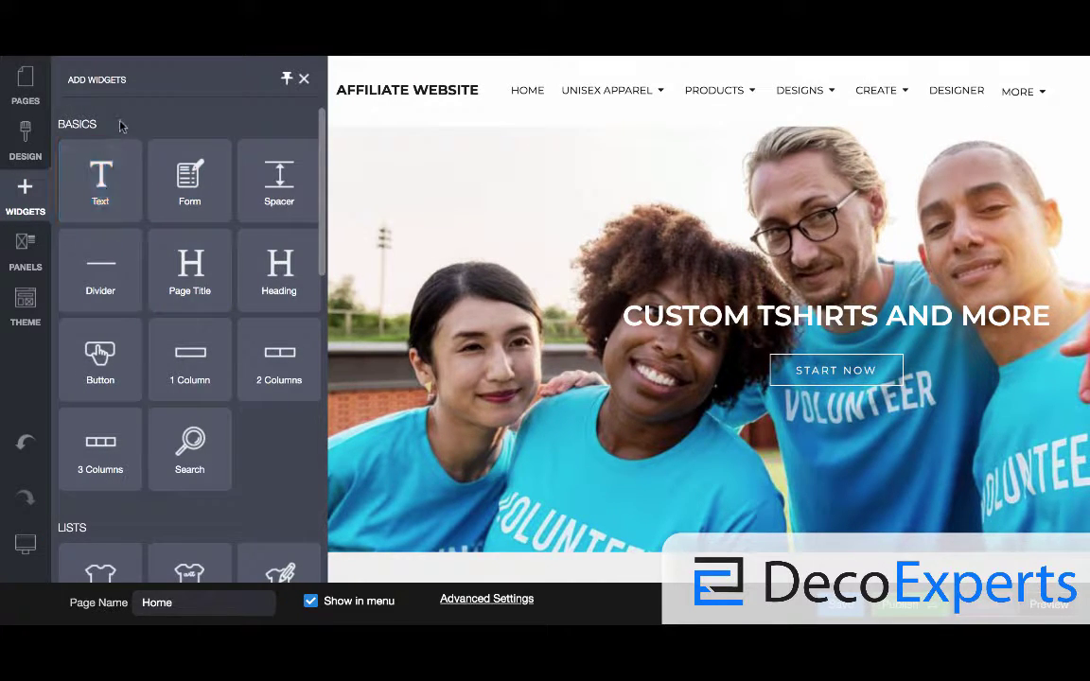
{"action": "left_click_drag", "start_coordinate": [324, 166], "coordinate": [303, 269]}
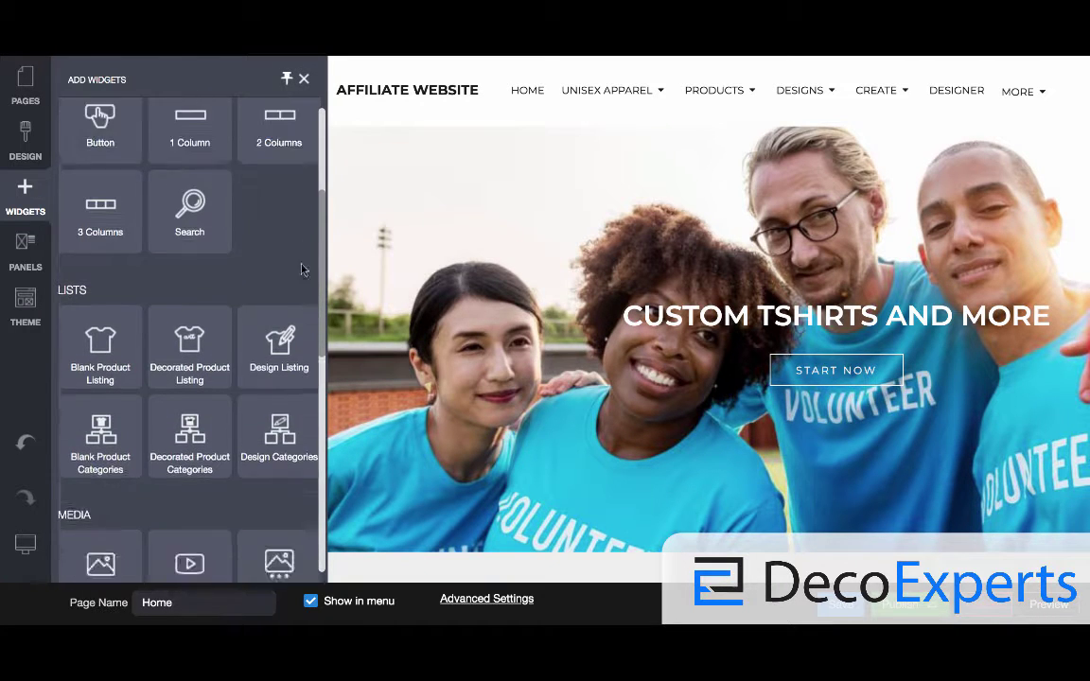
{"action": "scroll", "coordinate": [303, 270], "scroll_direction": "down", "scroll_amount": 8}
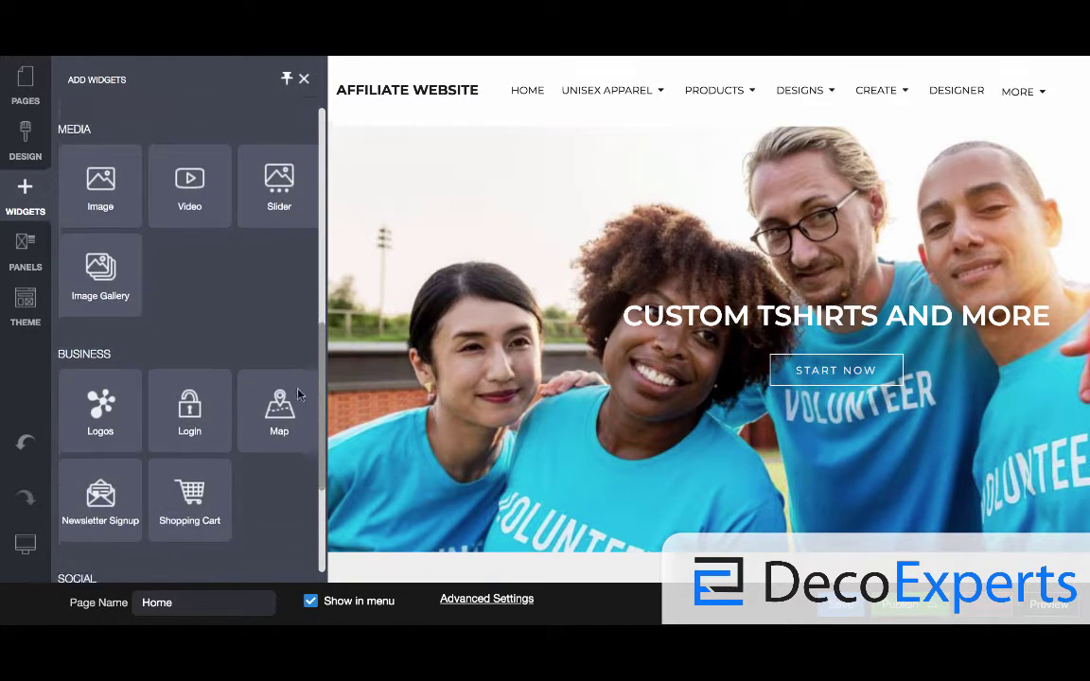
{"action": "scroll", "coordinate": [298, 395], "scroll_direction": "down", "scroll_amount": 5}
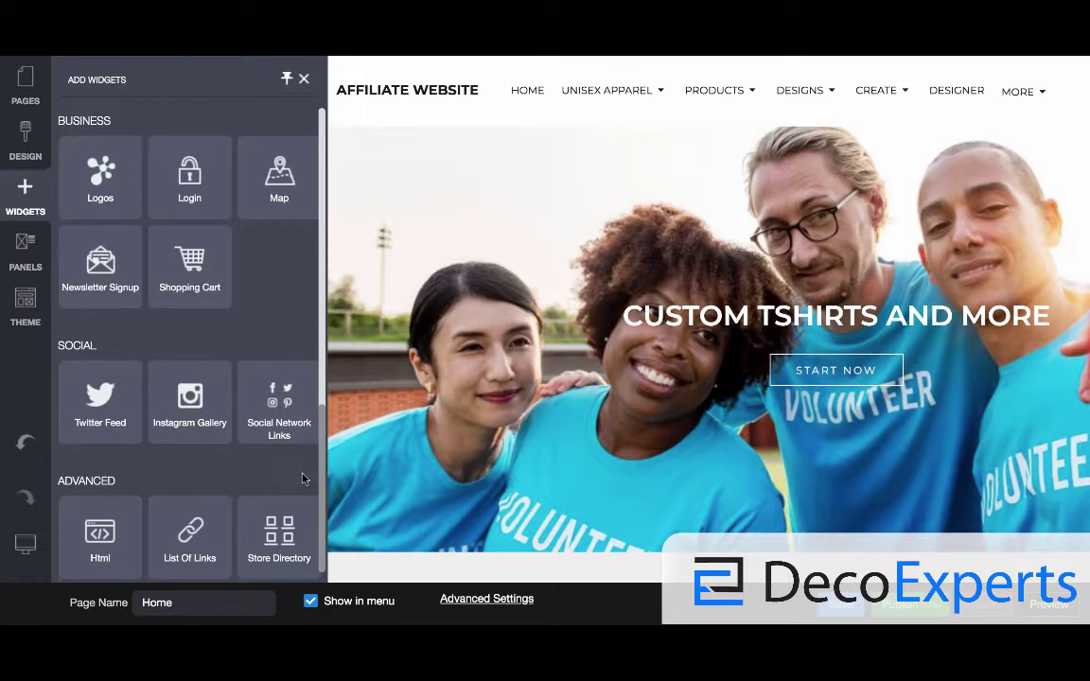
{"action": "scroll", "coordinate": [303, 445], "scroll_direction": "up", "scroll_amount": 18}
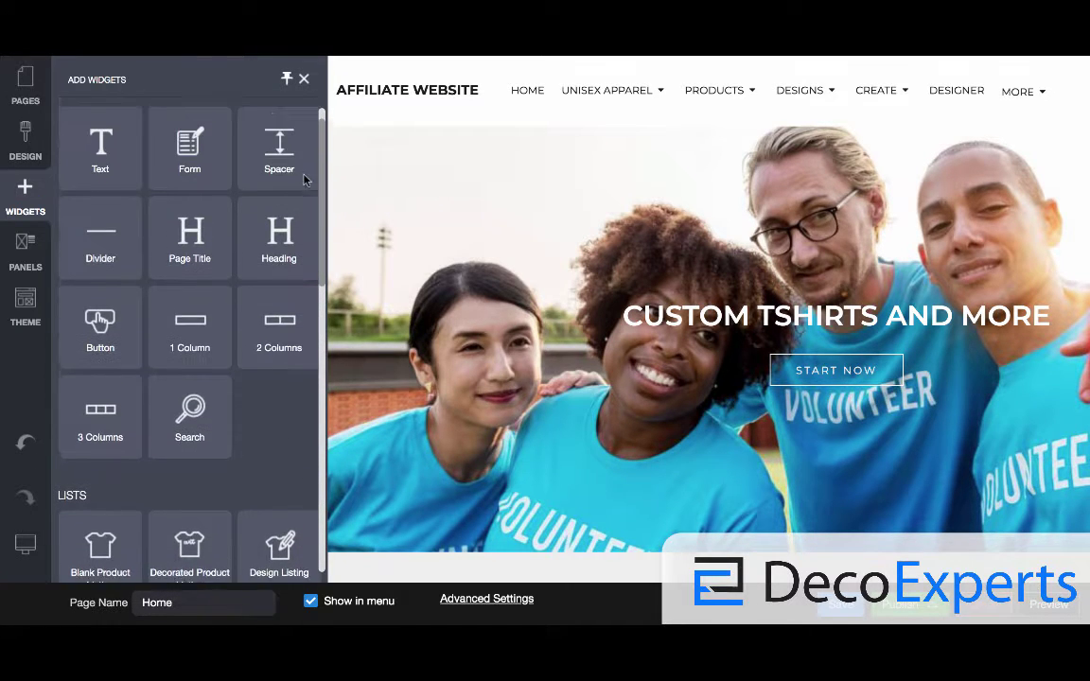
{"action": "scroll", "coordinate": [305, 180], "scroll_direction": "up", "scroll_amount": 1}
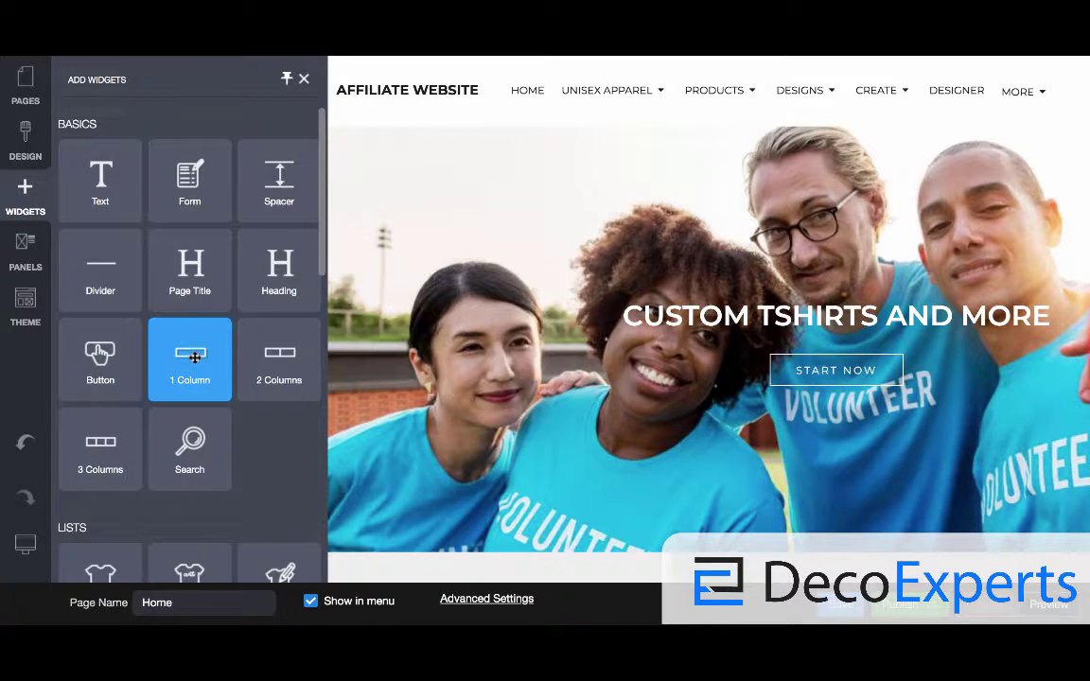
{"action": "left_click_drag", "start_coordinate": [192, 357], "coordinate": [328, 150]}
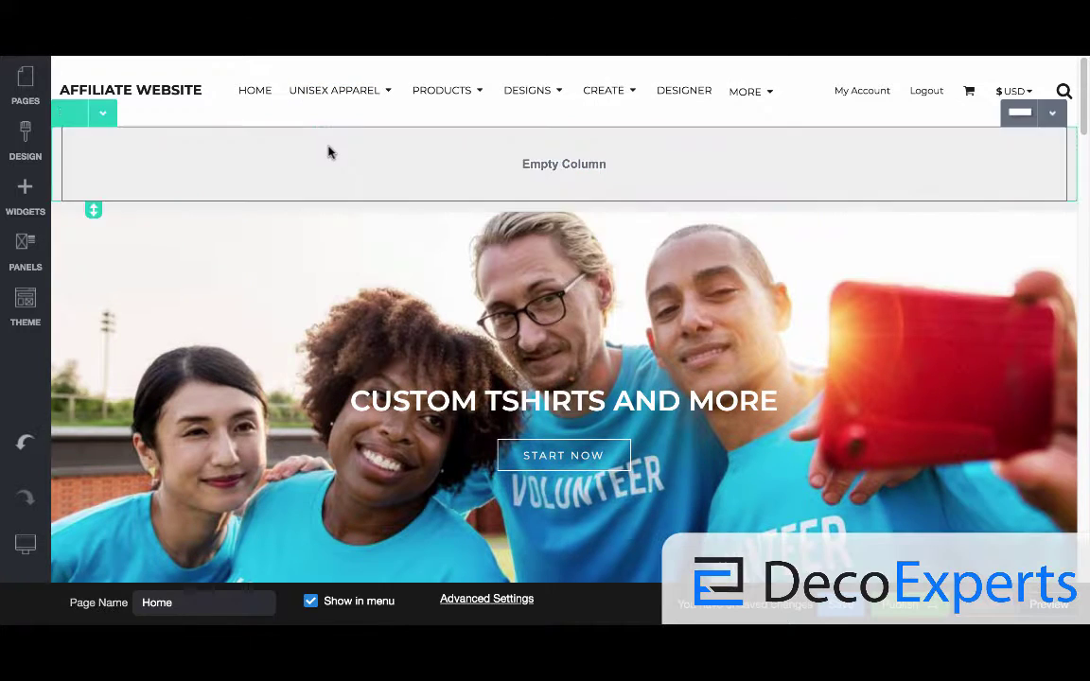
- Set the new row's number of fluid columns to 3
{"action": "left_click", "coordinate": [104, 117]}
{"action": "left_click", "coordinate": [110, 143]}
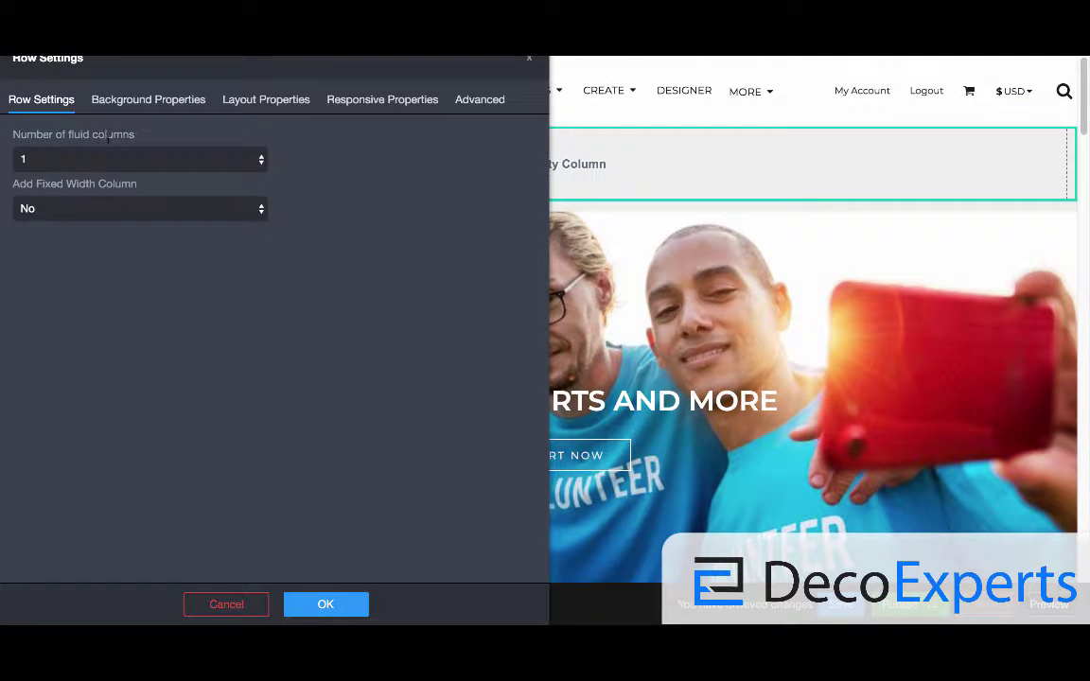
{"action": "left_click", "coordinate": [126, 159]}
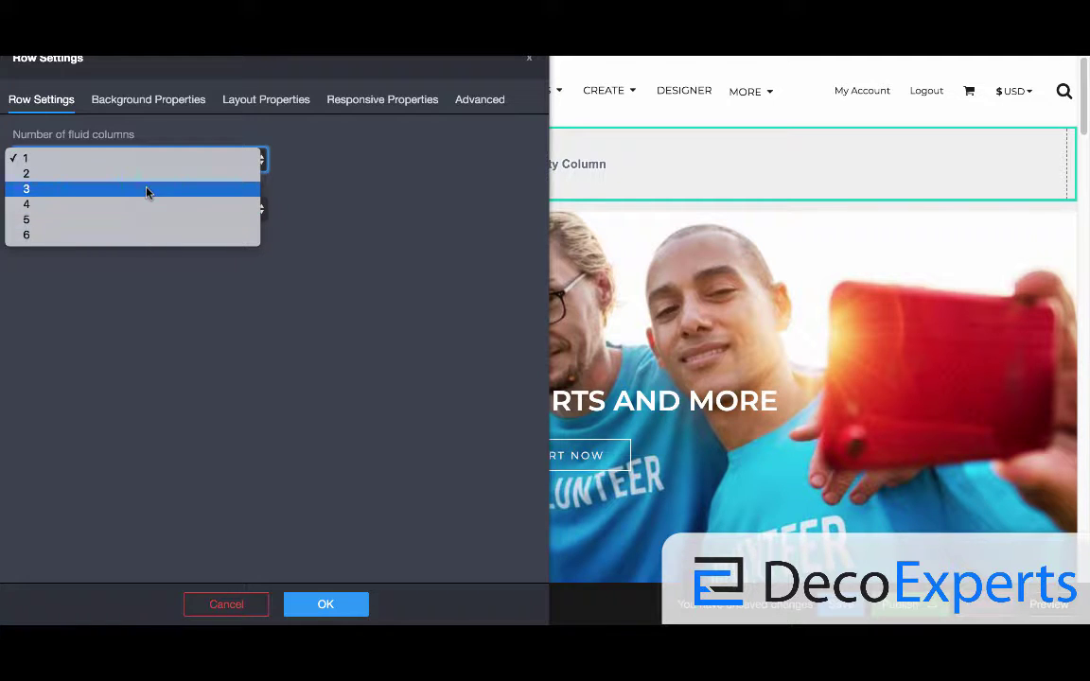
{"action": "left_click", "coordinate": [147, 189]}
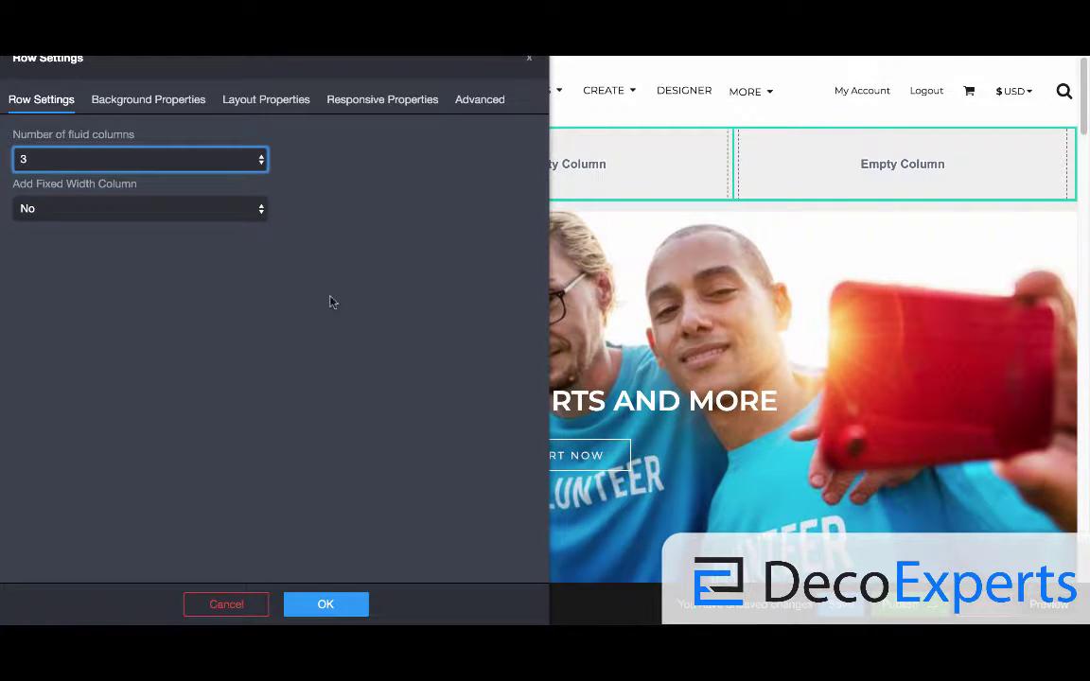
{"action": "left_click", "coordinate": [325, 604]}
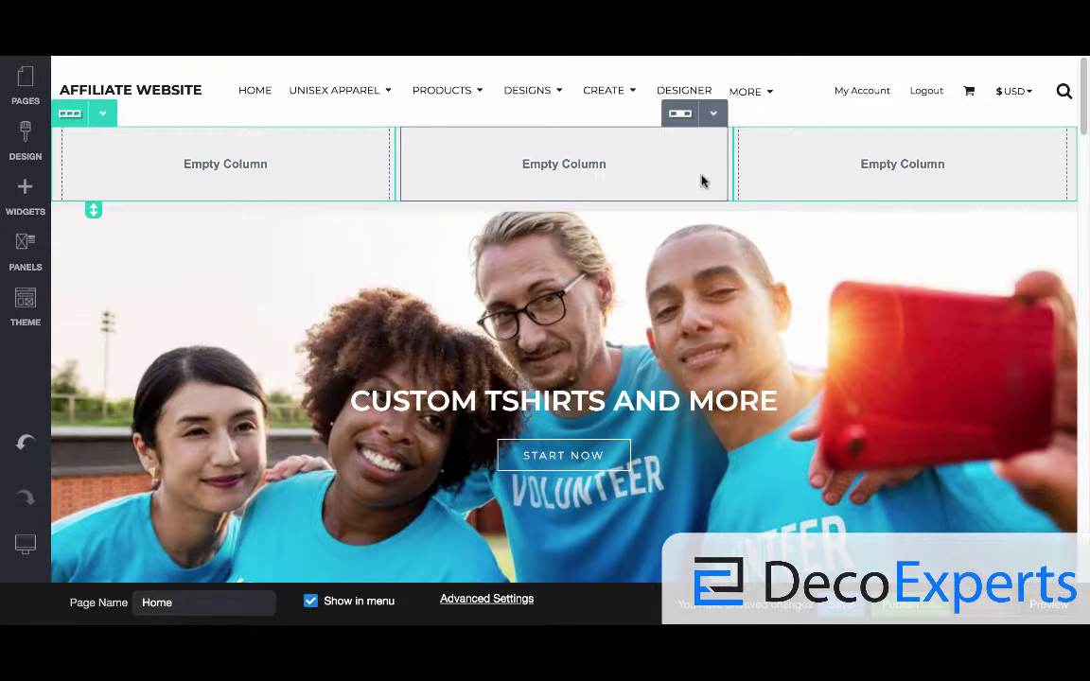
- Insert a 2 Columns row inside the middle column of the three-column row
{"action": "left_click_drag", "start_coordinate": [395, 160], "coordinate": [325, 168]}
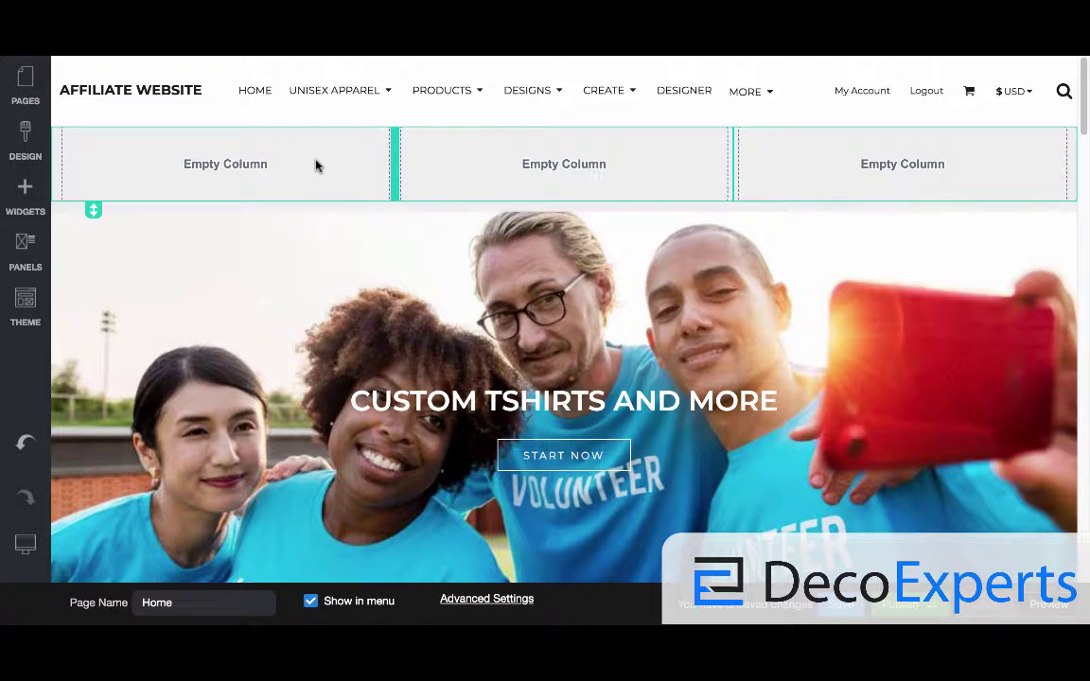
{"action": "left_click", "coordinate": [42, 187]}
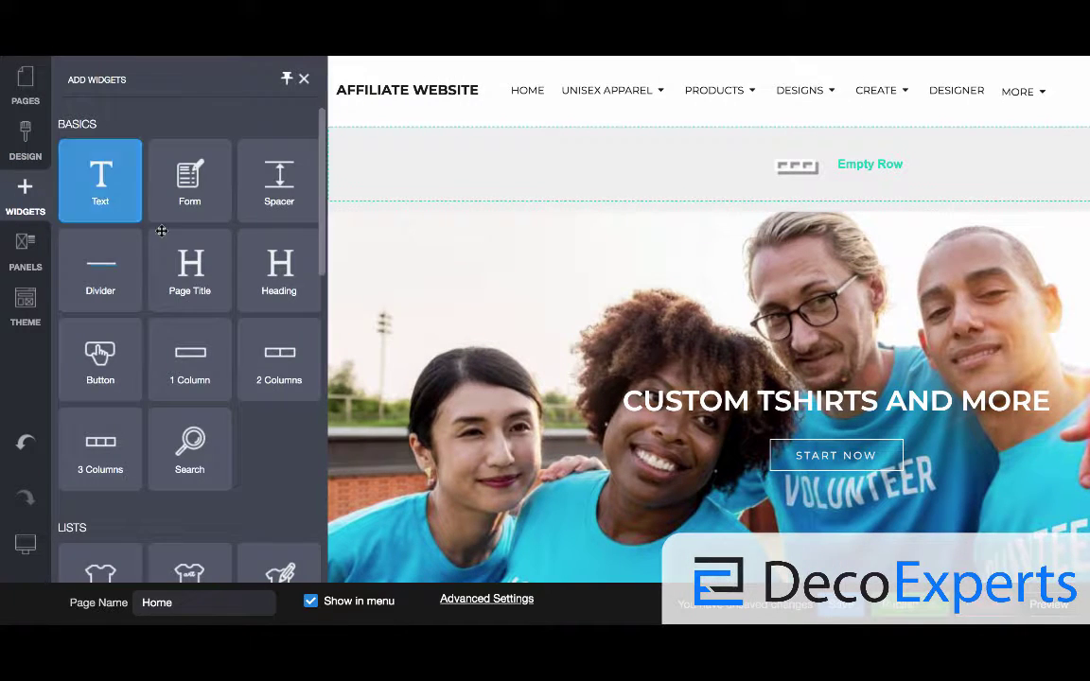
{"action": "left_click_drag", "start_coordinate": [265, 356], "coordinate": [607, 167]}
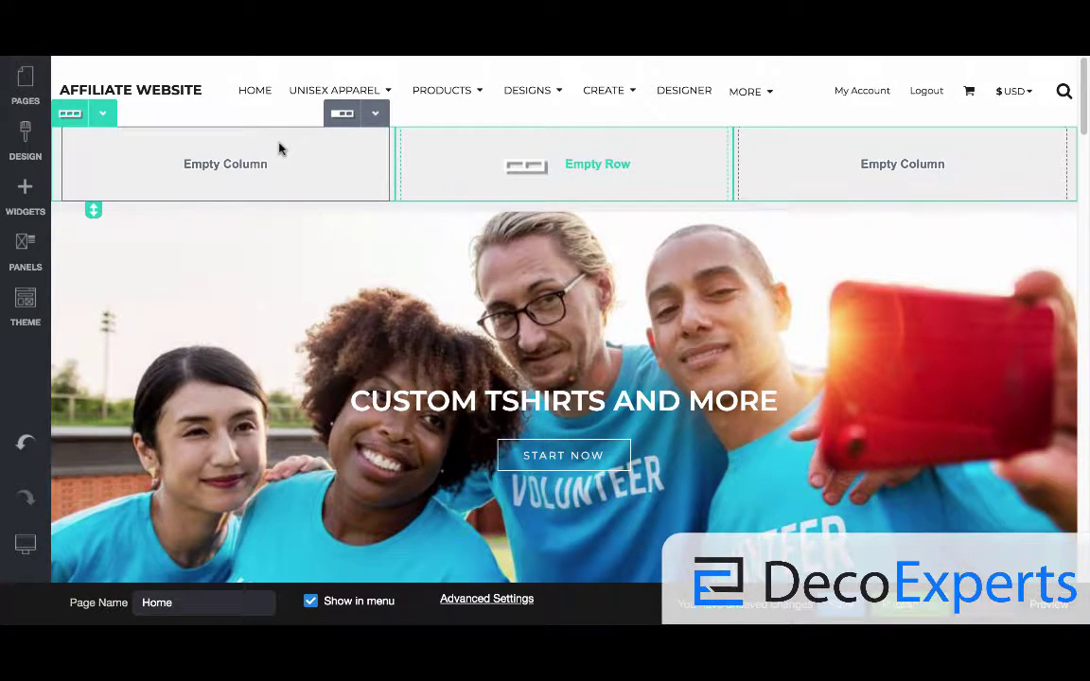
- Move the empty first column one place to the right, so the nested two-column row comes first
{"action": "left_click", "coordinate": [374, 115]}
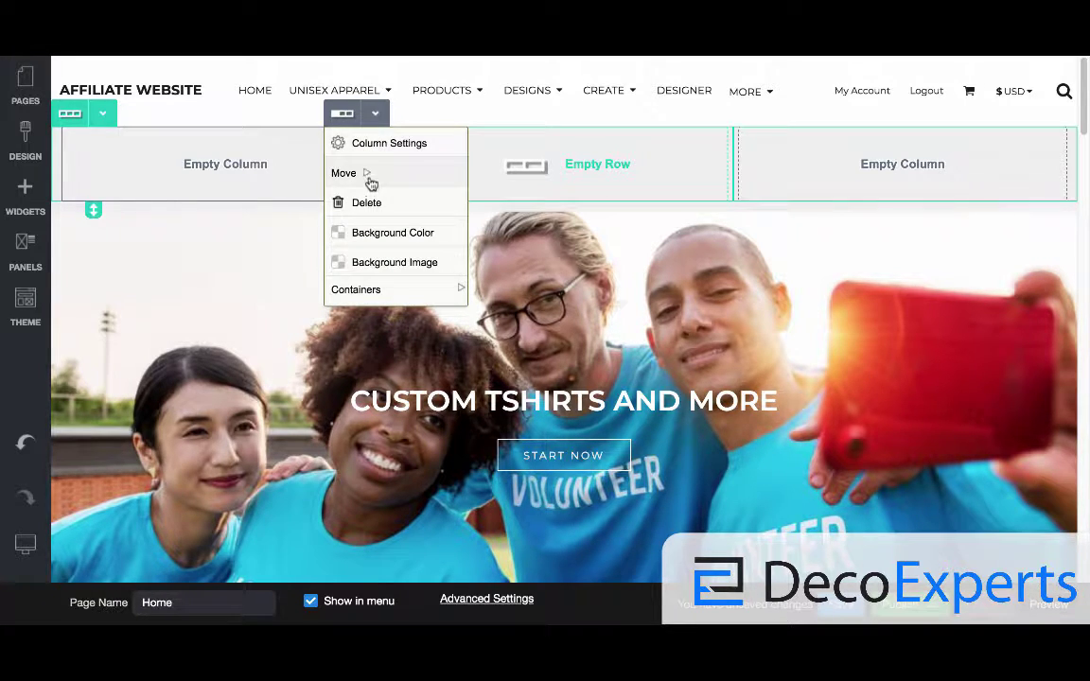
{"action": "left_click", "coordinate": [419, 173]}
{"action": "left_click", "coordinate": [375, 118]}
{"action": "left_click", "coordinate": [360, 173]}
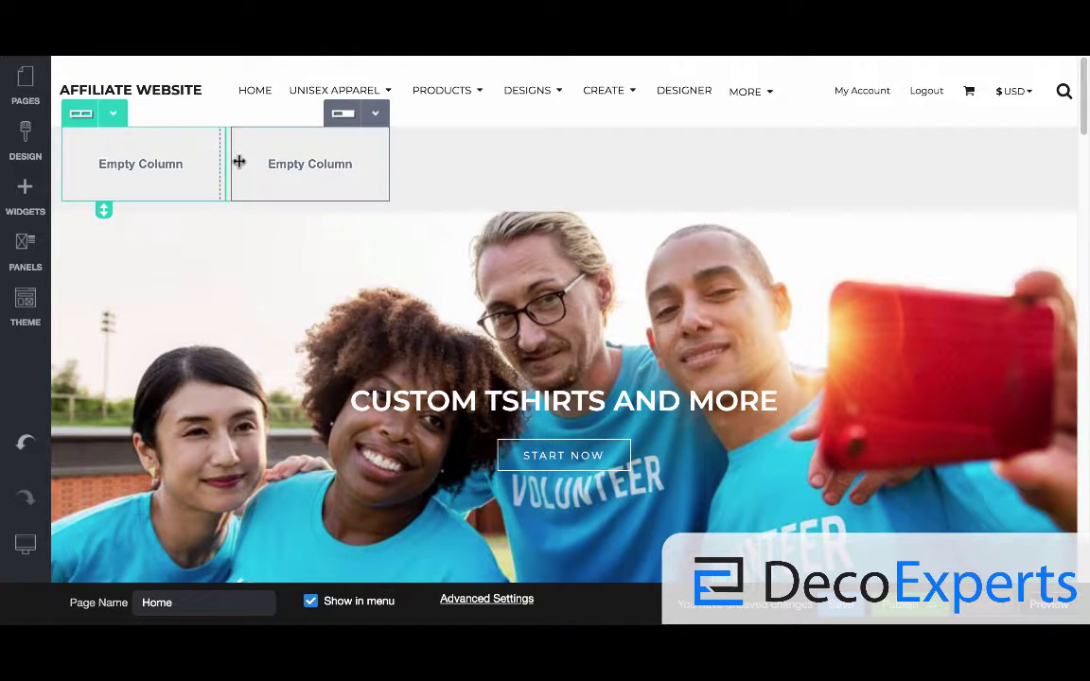
- Insert a 1 Column row inside the second column of the nested two-column row
{"action": "left_click", "coordinate": [375, 117]}
{"action": "left_click", "coordinate": [27, 201]}
{"action": "left_click_drag", "start_coordinate": [205, 378], "coordinate": [331, 178]}
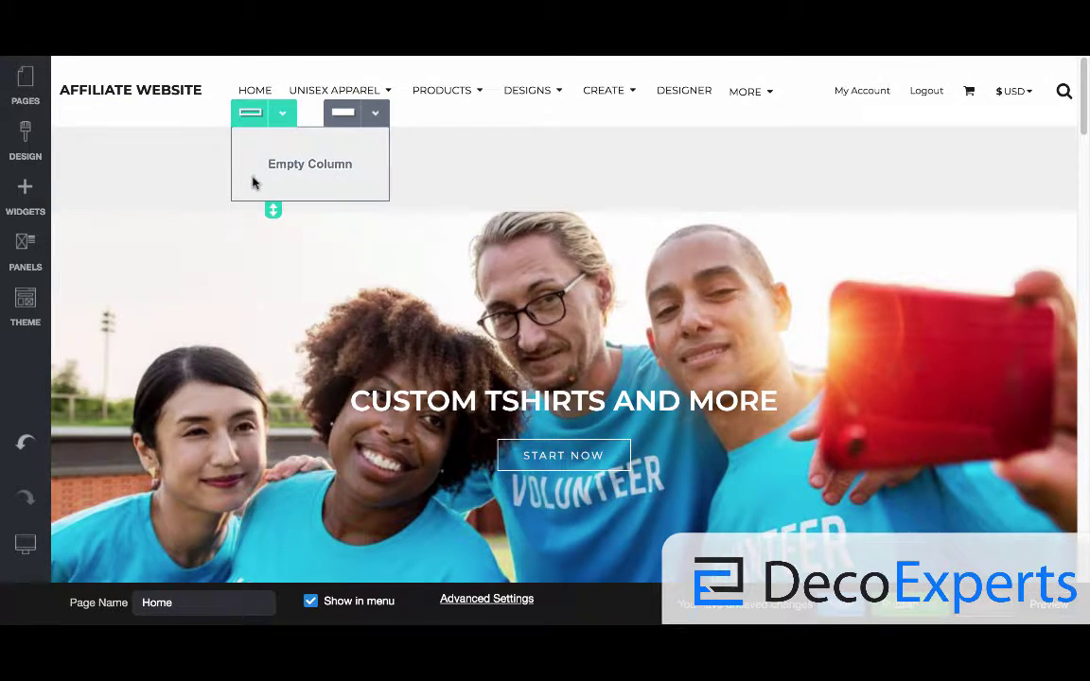
{"action": "left_click", "coordinate": [286, 118]}
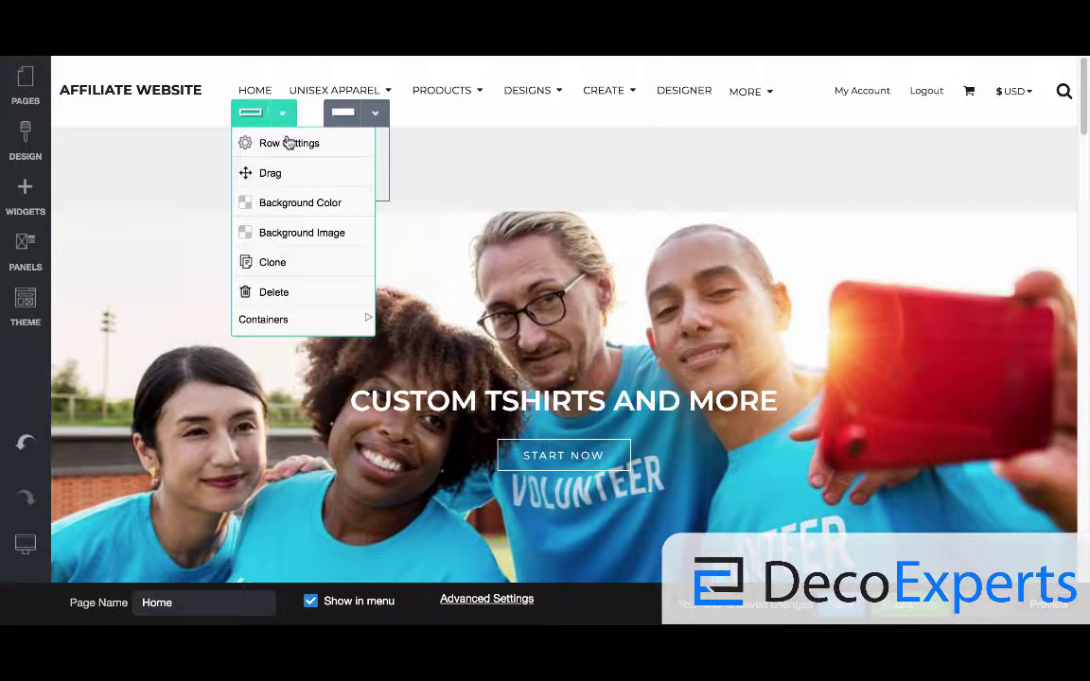
{"action": "left_click", "coordinate": [274, 262]}
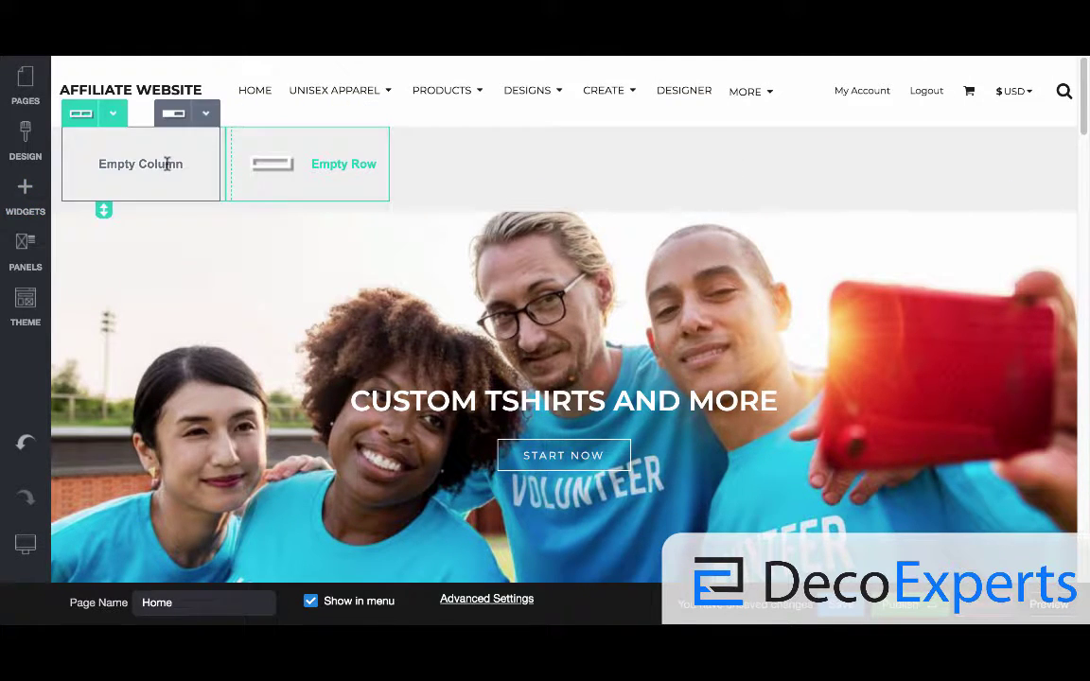
- Add an Image widget to the innermost one-column row, using the theme image of the "Right to be wrong" T-shirt
{"action": "left_click", "coordinate": [26, 194]}
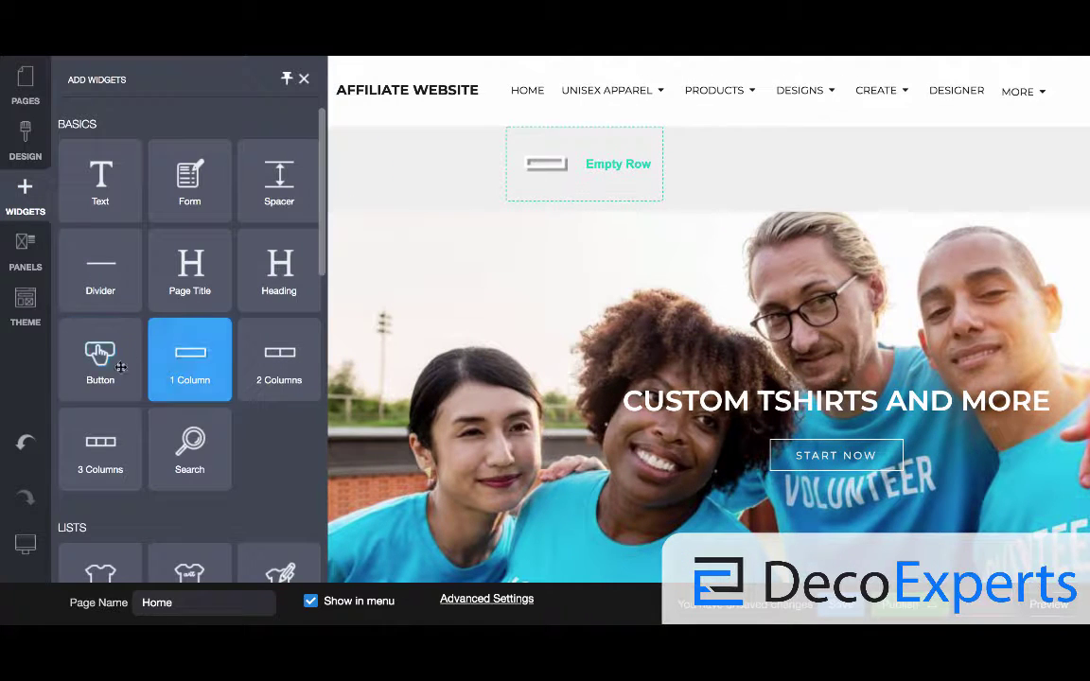
{"action": "left_click_drag", "start_coordinate": [323, 242], "coordinate": [316, 370]}
{"action": "left_click_drag", "start_coordinate": [120, 423], "coordinate": [331, 152]}
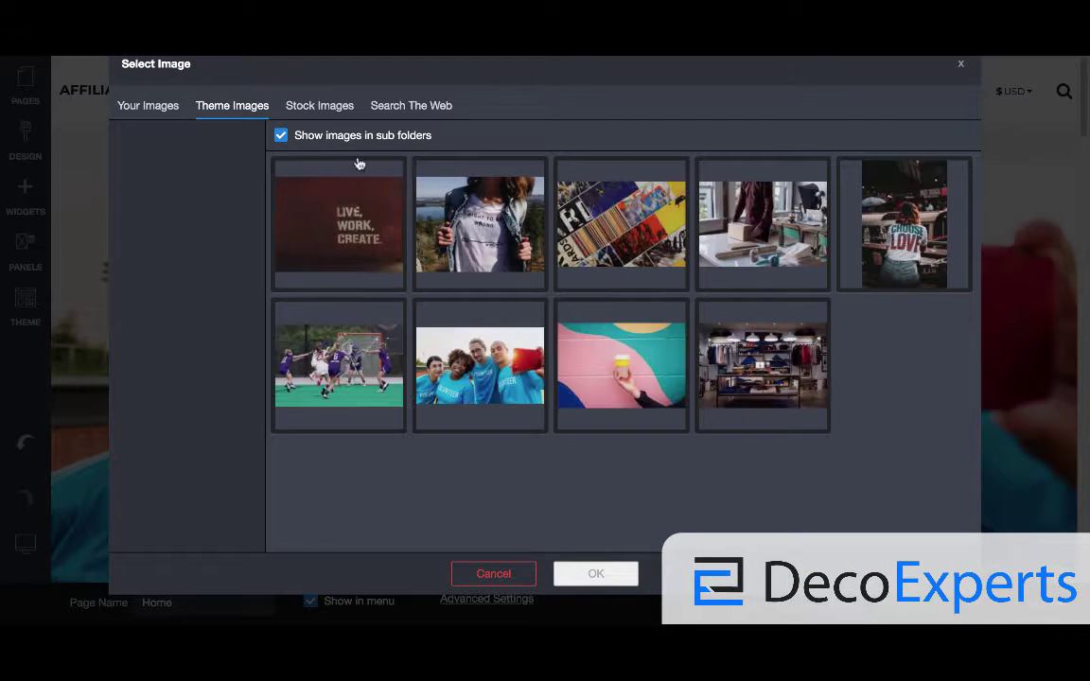
{"action": "left_click", "coordinate": [430, 194]}
{"action": "left_click", "coordinate": [595, 573]}
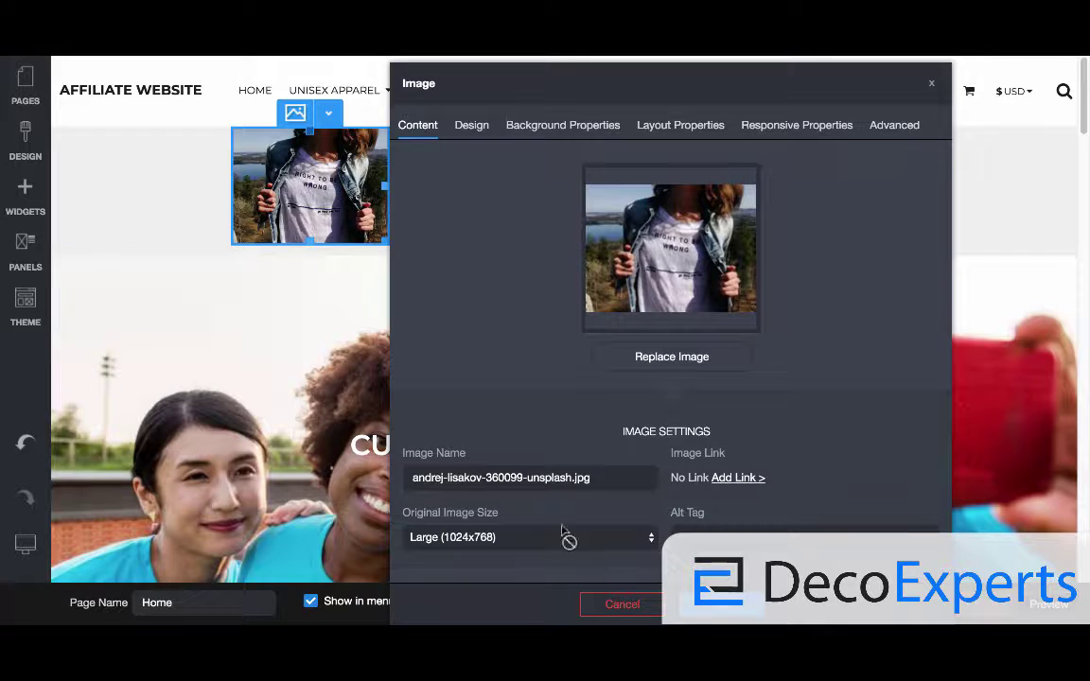
- Apply a grayscale filter effect of 100 to the T-shirt image
{"action": "left_click", "coordinate": [468, 131]}
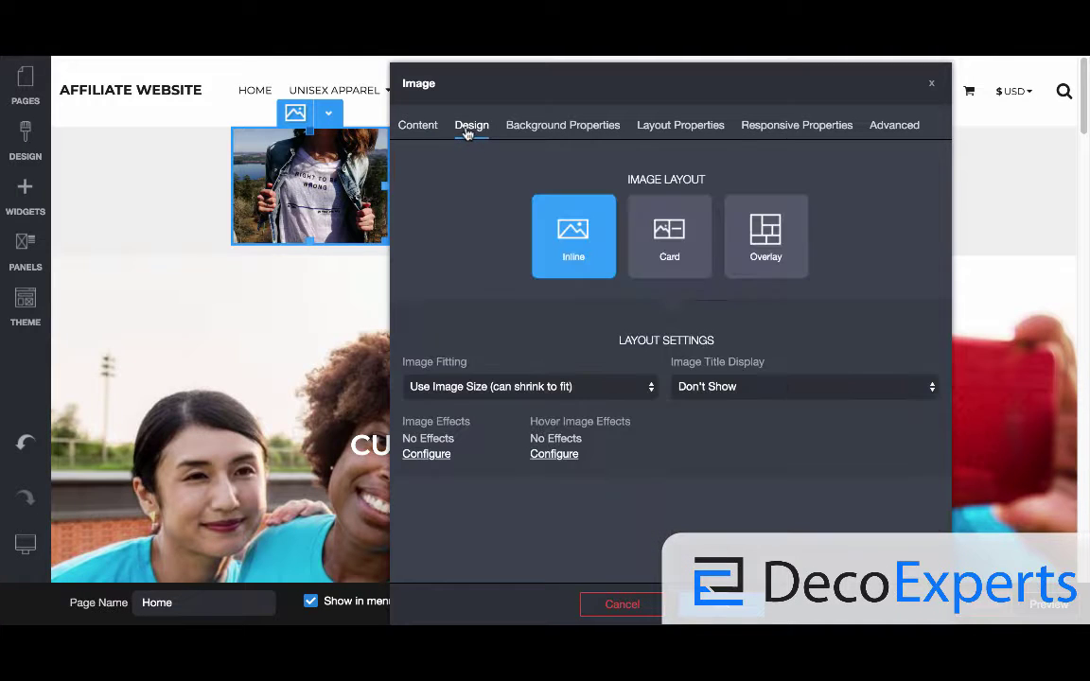
{"action": "left_click", "coordinate": [420, 454]}
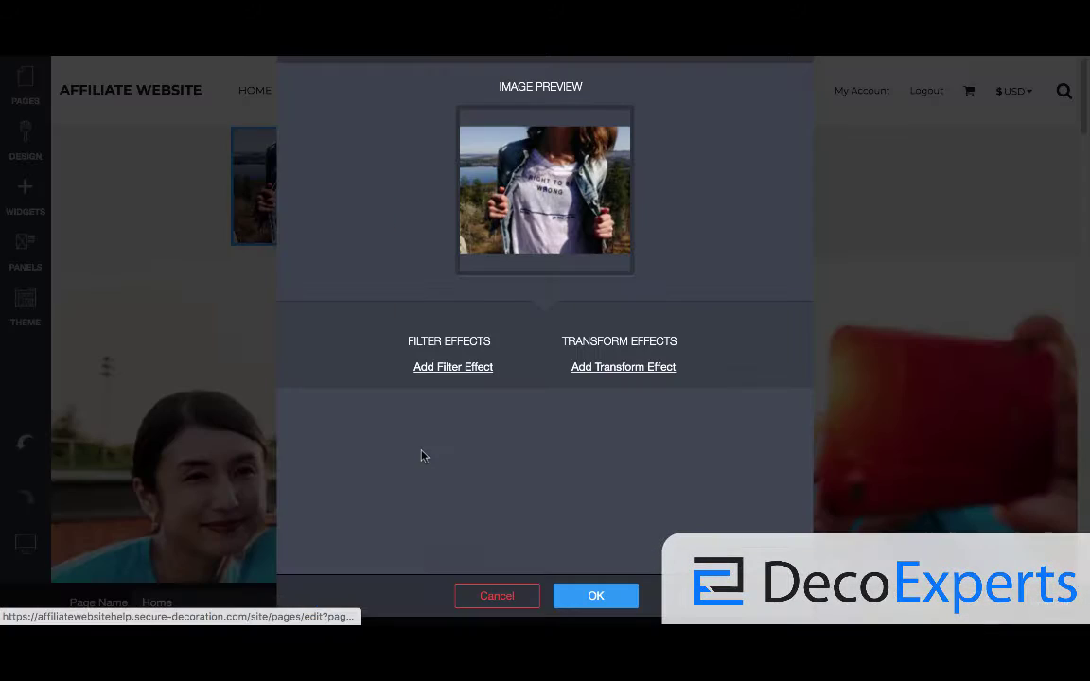
{"action": "left_click", "coordinate": [456, 370]}
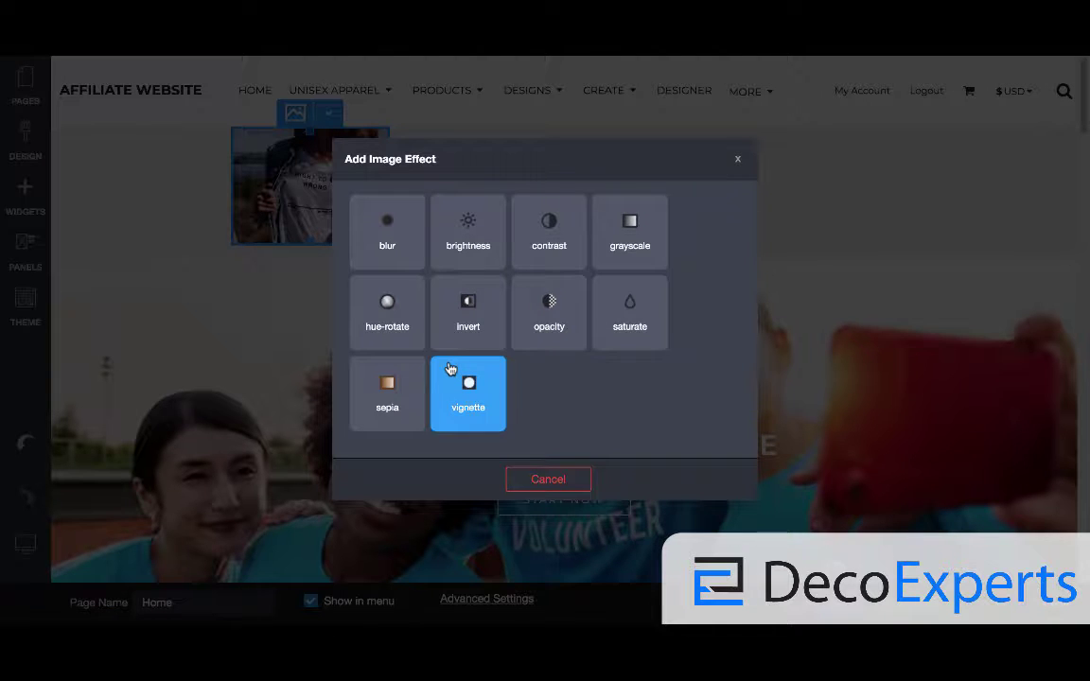
{"action": "left_click", "coordinate": [621, 268]}
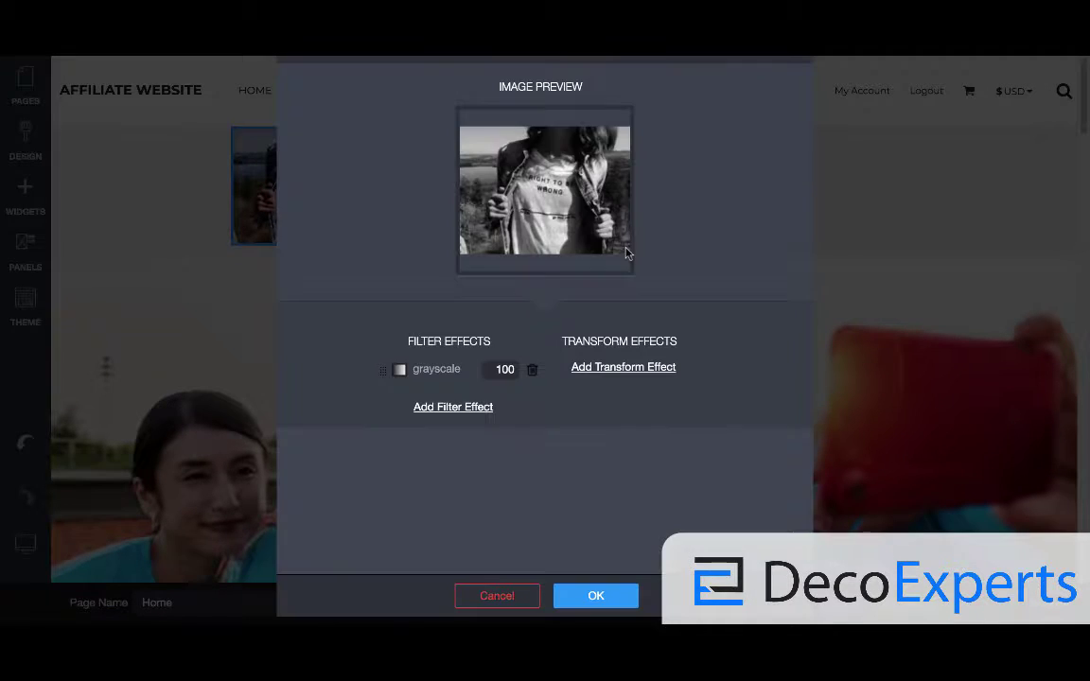
{"action": "left_click", "coordinate": [596, 591]}
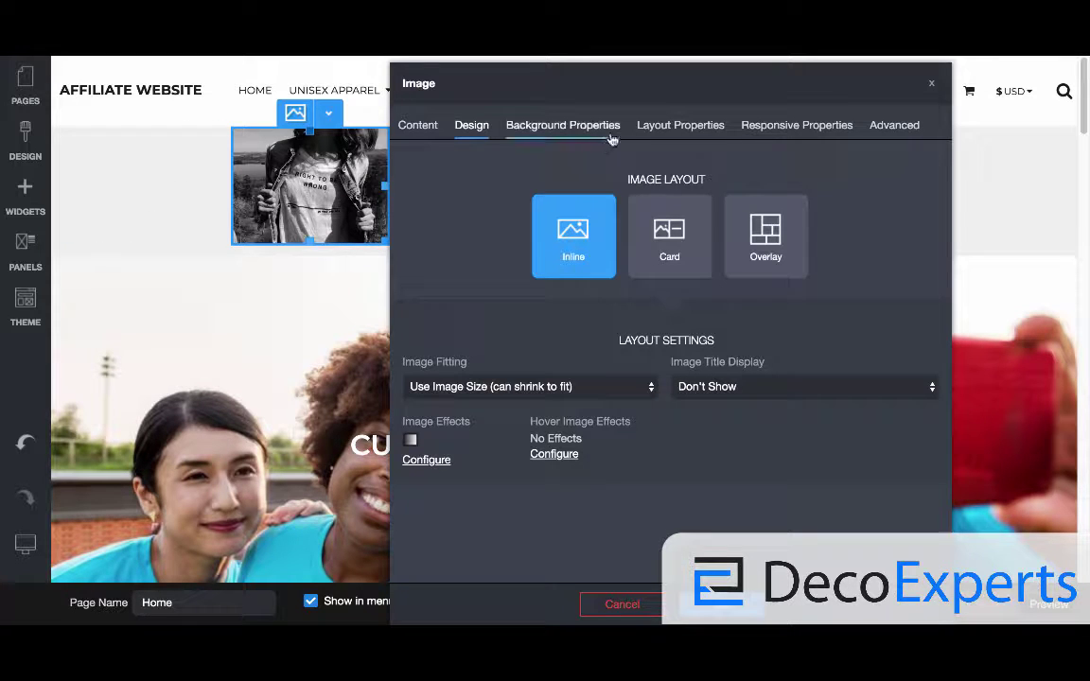
- Set the grayscale image's top and bottom margins to Medium and save its settings
{"action": "left_click", "coordinate": [652, 133]}
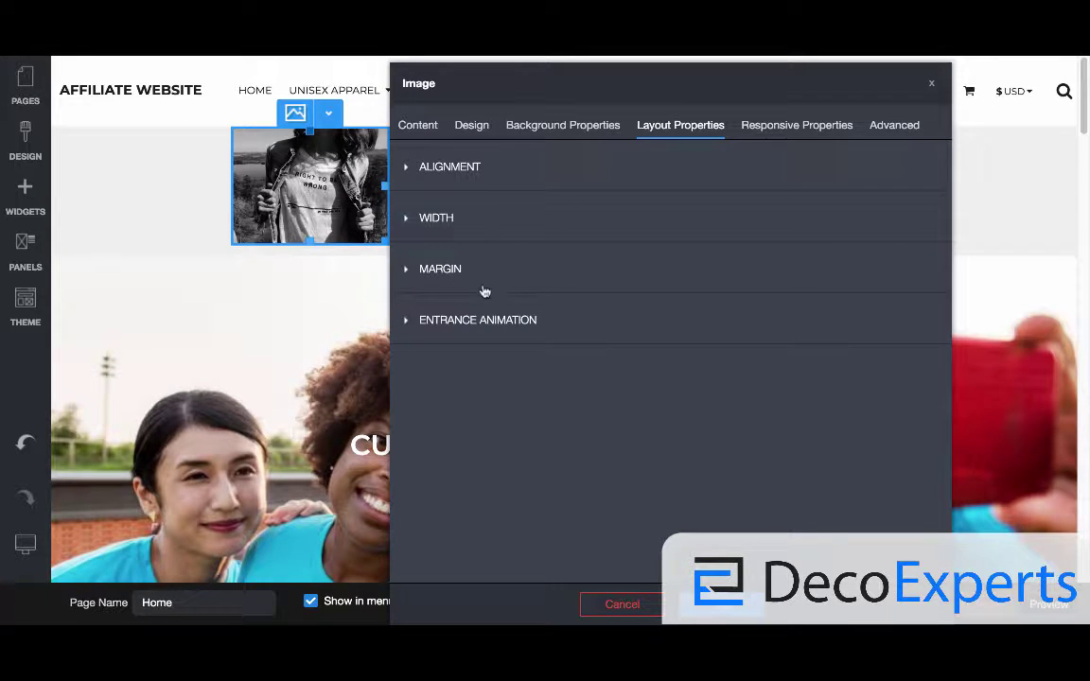
{"action": "left_click", "coordinate": [440, 273]}
{"action": "left_click", "coordinate": [521, 332]}
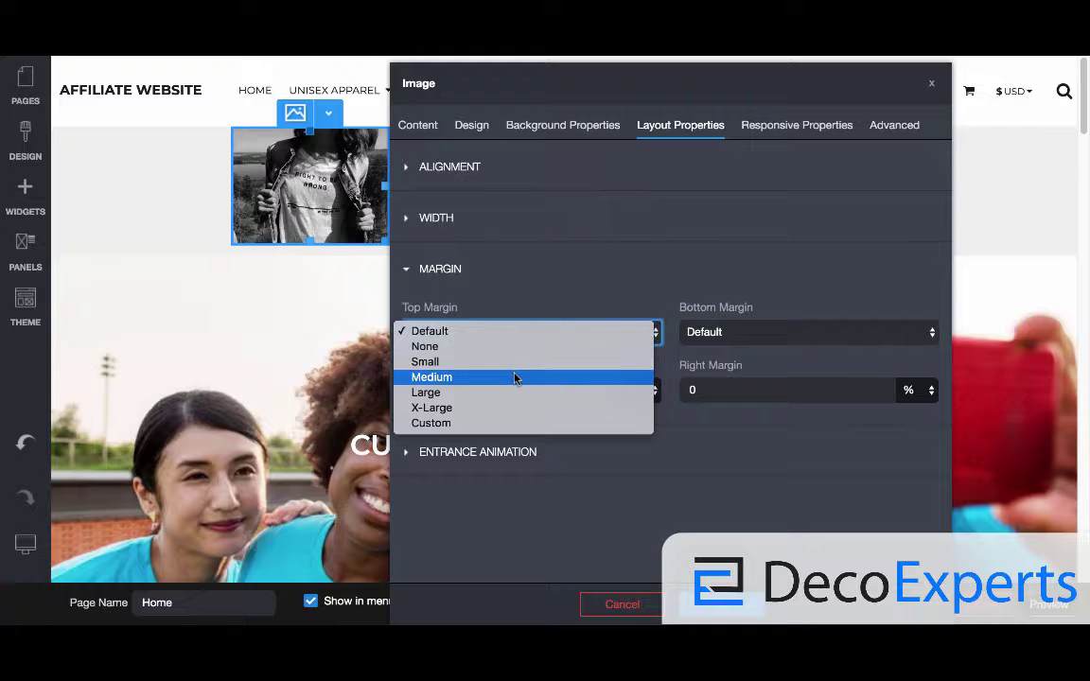
{"action": "left_click", "coordinate": [516, 377]}
{"action": "left_click", "coordinate": [716, 333]}
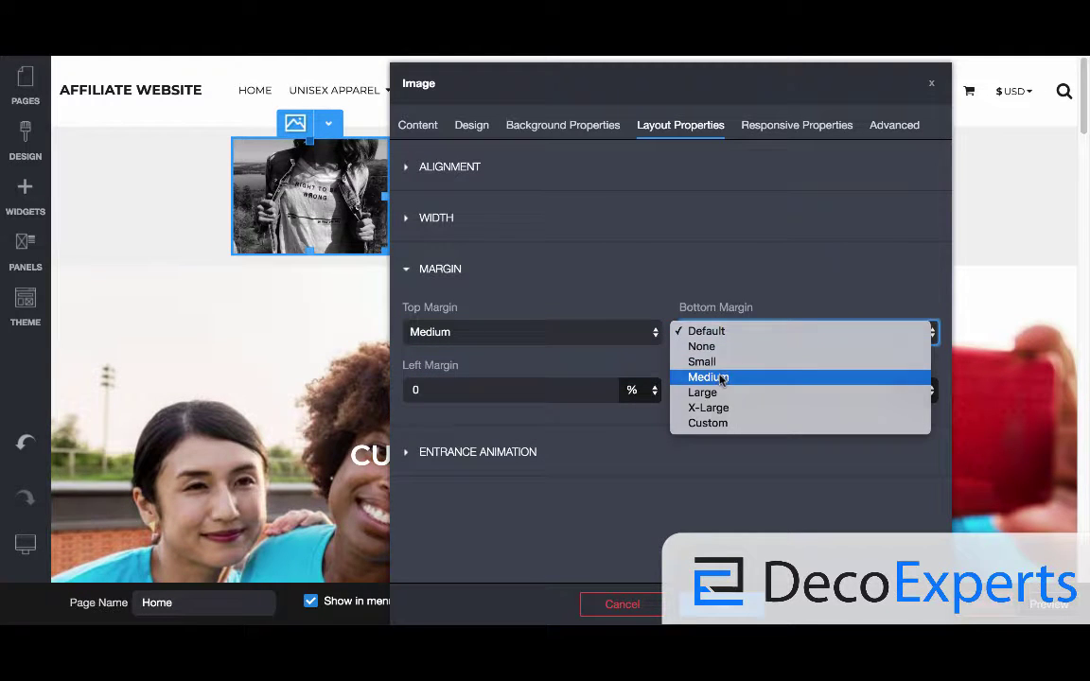
{"action": "left_click", "coordinate": [719, 378]}
{"action": "left_click", "coordinate": [721, 604]}
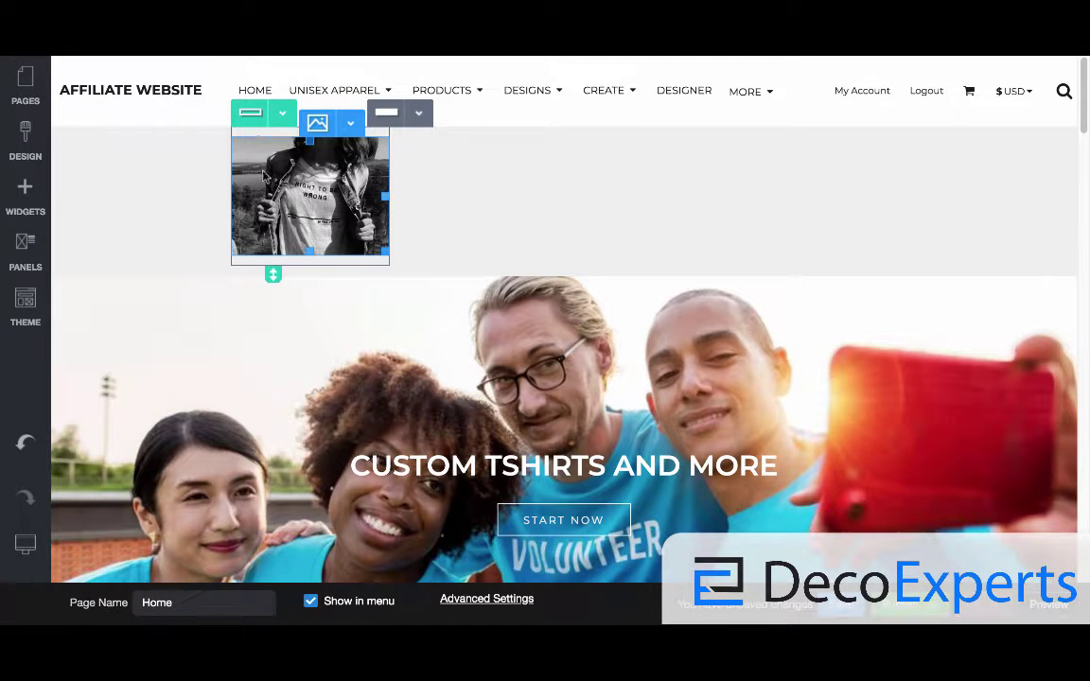
- Add another Image widget with the same T-shirt theme image to the first column of the nested two-column row
{"action": "left_click", "coordinate": [30, 203]}
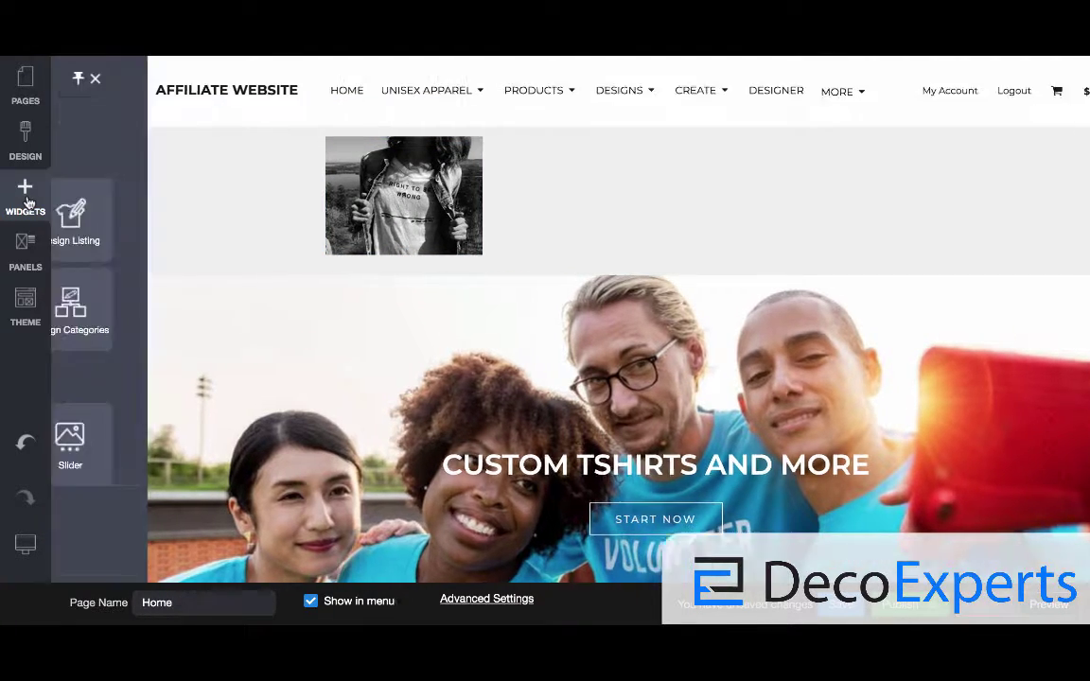
{"action": "left_click_drag", "start_coordinate": [112, 431], "coordinate": [140, 169]}
{"action": "left_click", "coordinate": [480, 224]}
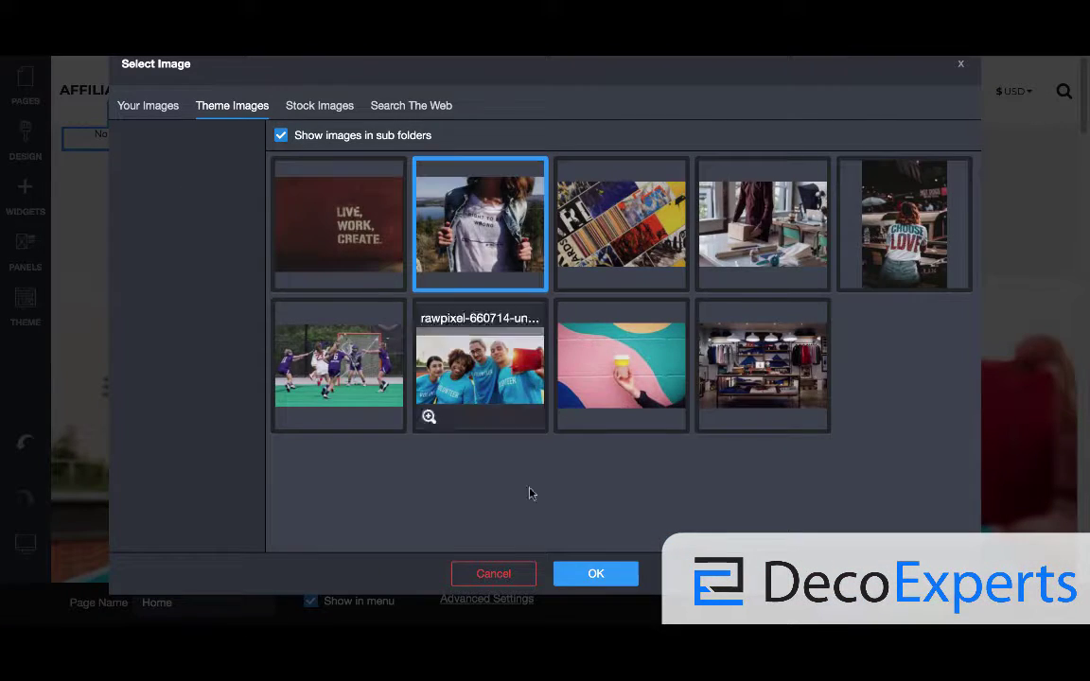
{"action": "left_click", "coordinate": [587, 574]}
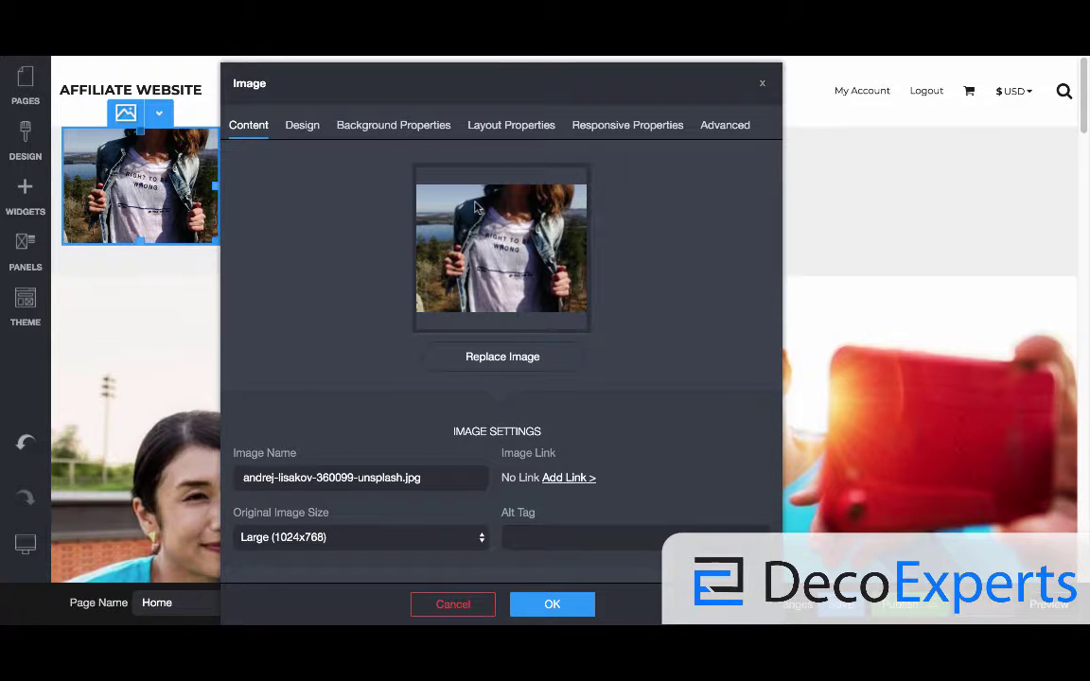
{"action": "left_click_drag", "start_coordinate": [423, 370], "coordinate": [513, 572]}
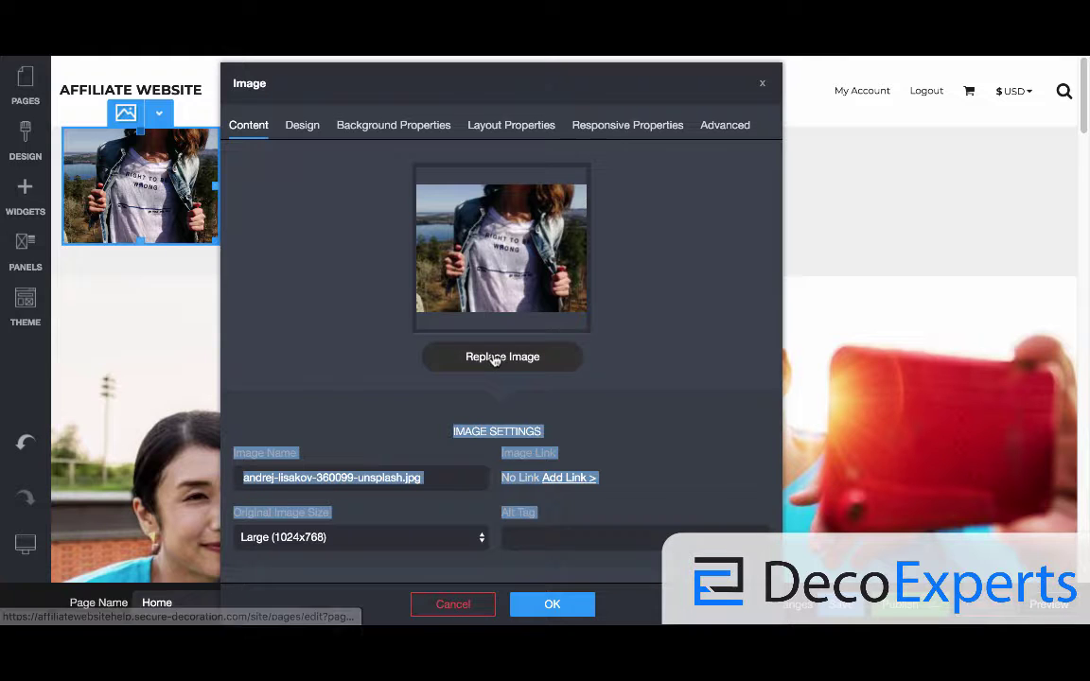
- Cancel the colour T-shirt image's settings and delete that image from the first column of the nested two-column row
{"action": "left_click", "coordinate": [302, 136]}
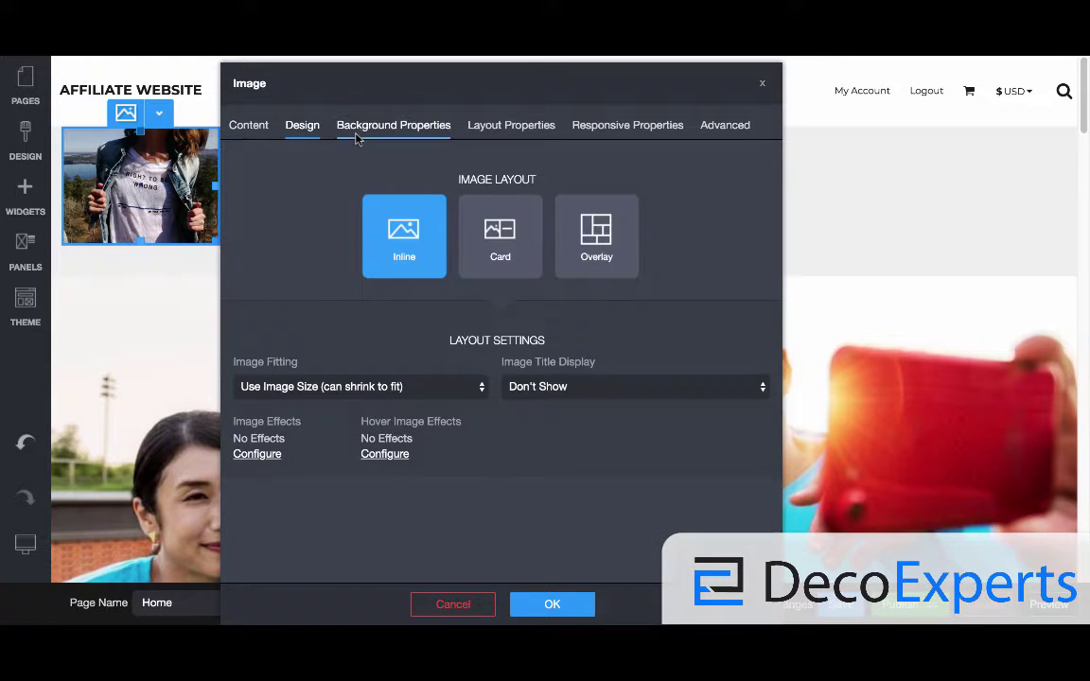
{"action": "left_click", "coordinate": [466, 604]}
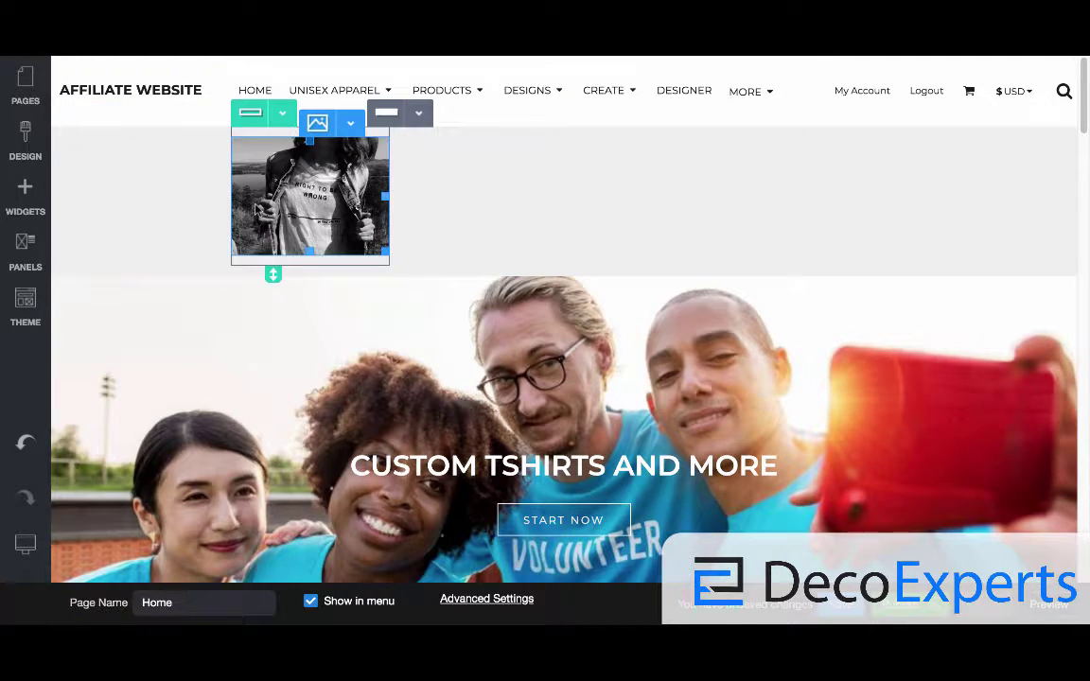
{"action": "left_click", "coordinate": [166, 173]}
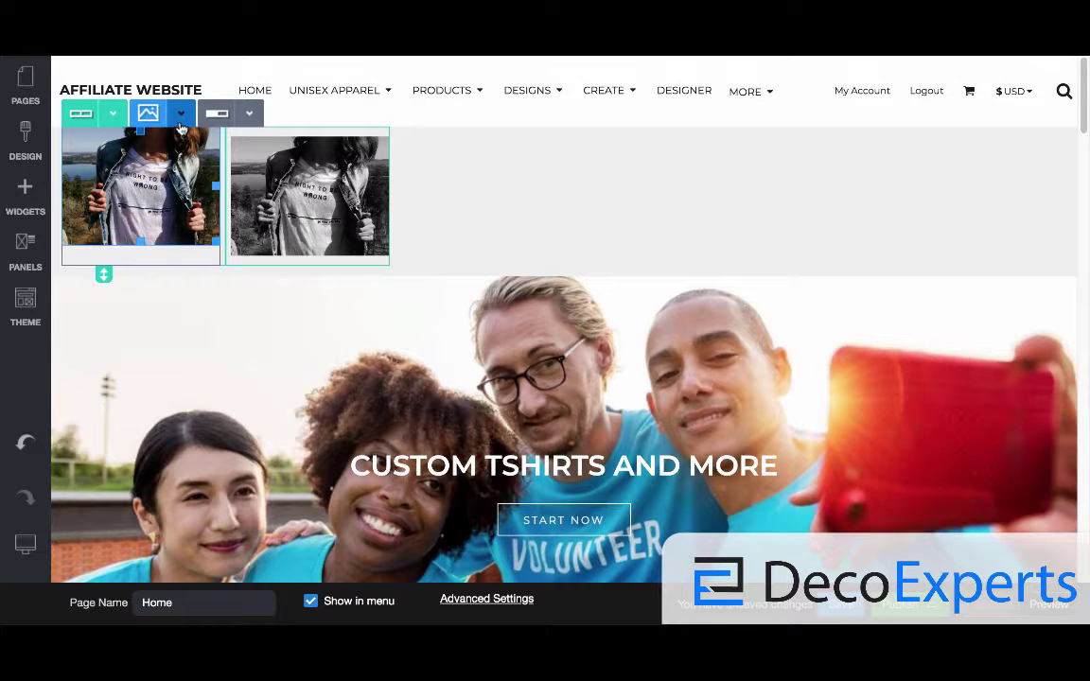
{"action": "left_click", "coordinate": [180, 115]}
{"action": "left_click", "coordinate": [181, 114]}
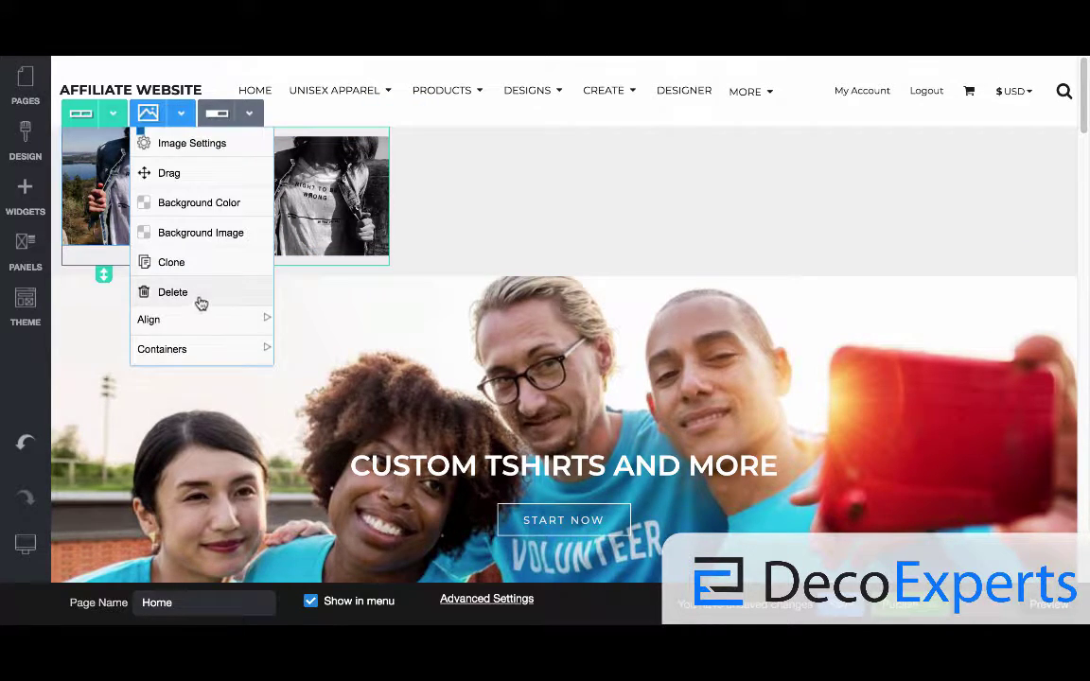
{"action": "left_click", "coordinate": [189, 294]}
{"action": "left_click", "coordinate": [499, 367]}
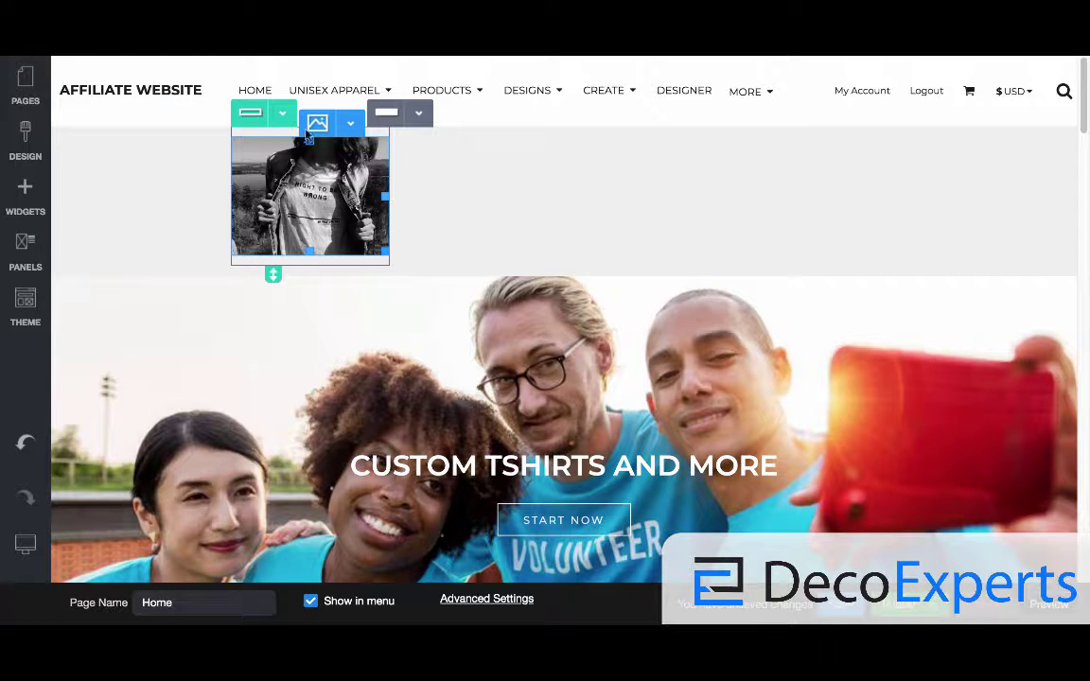
- Clone the one-column row holding the grayscale T-shirt image and move the copy into the empty first column
{"action": "left_click", "coordinate": [283, 115]}
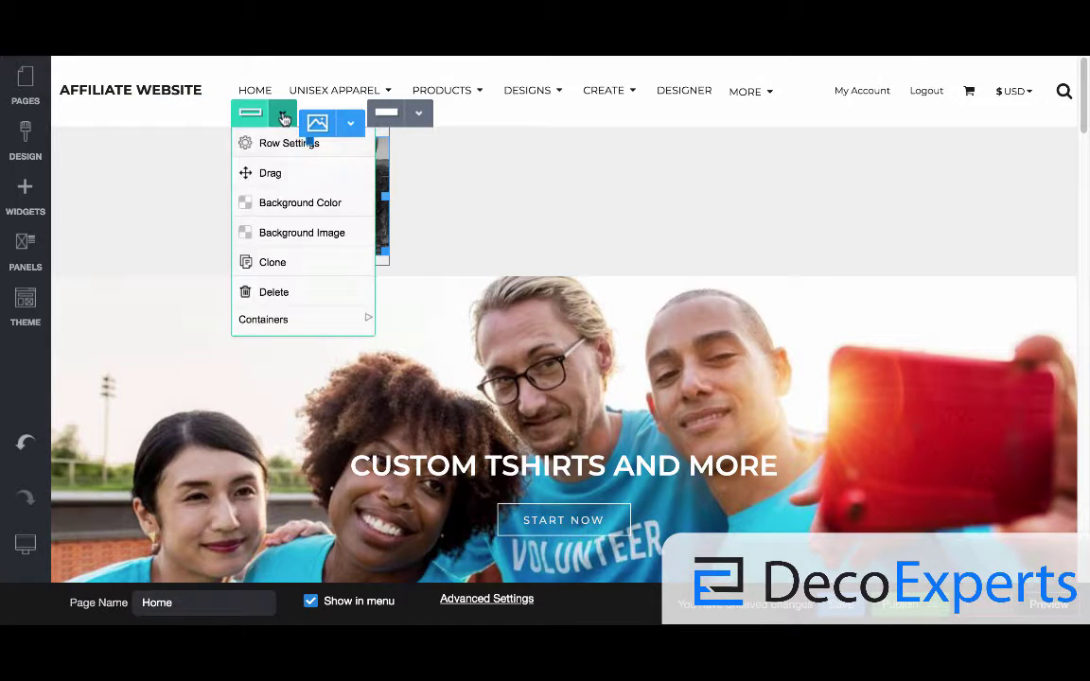
{"action": "left_click", "coordinate": [282, 265]}
{"action": "left_click", "coordinate": [282, 263]}
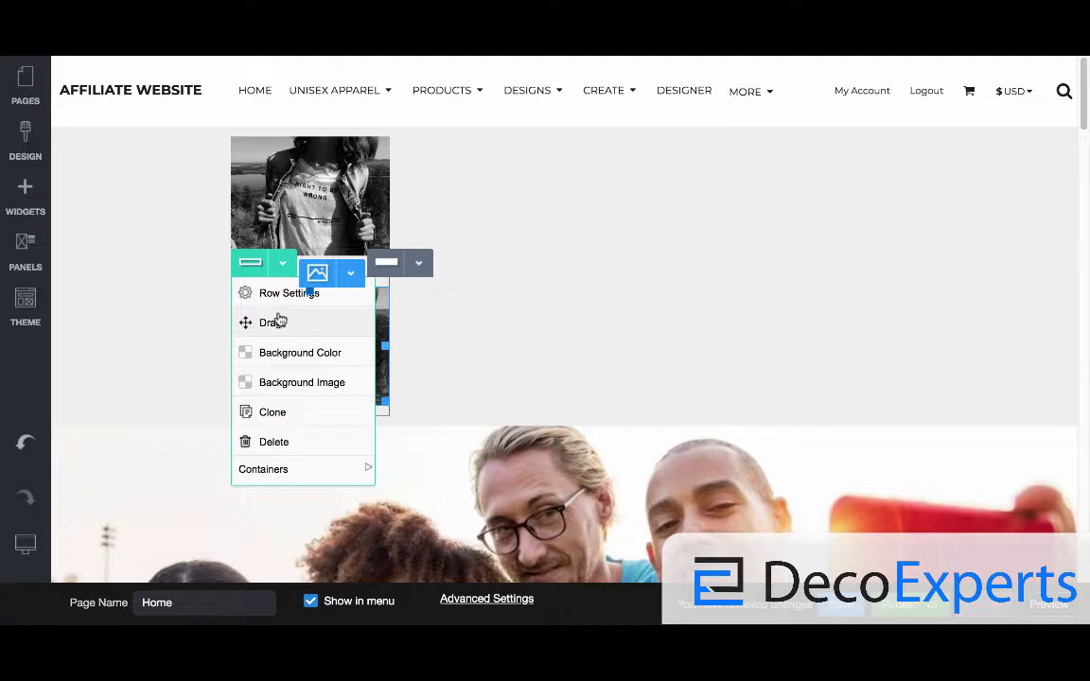
{"action": "left_click_drag", "start_coordinate": [275, 319], "coordinate": [145, 189]}
- Replace the cloned image in the first column with the theme image bench-accounting-49908-unsplash.jpg and save its settings
{"action": "double_click", "coordinate": [133, 176]}
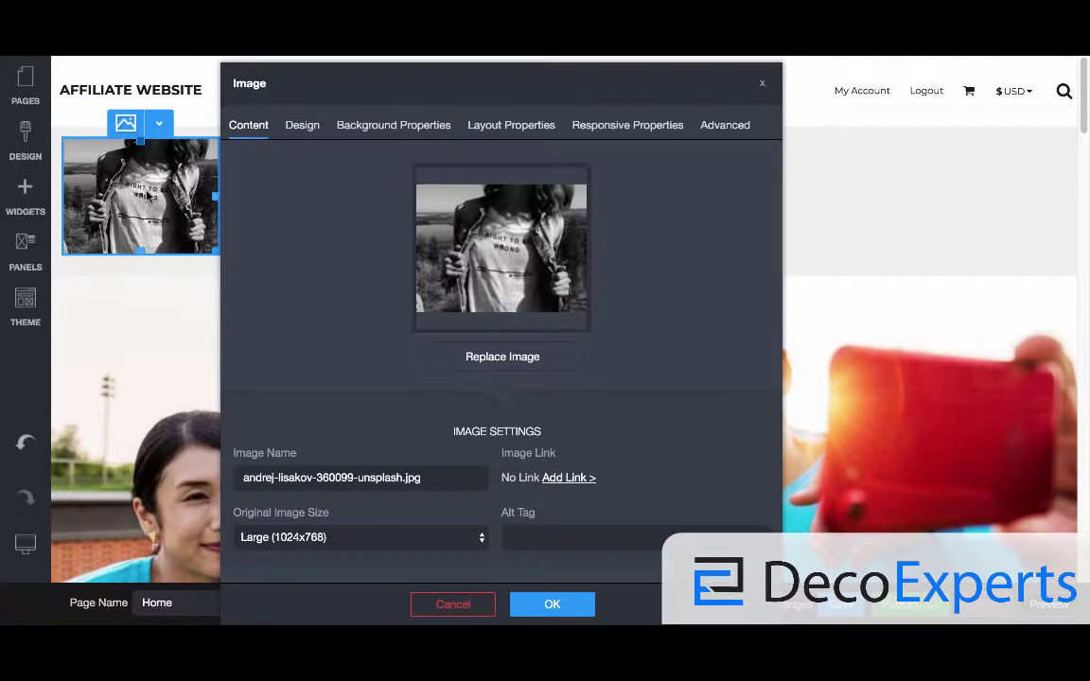
{"action": "left_click", "coordinate": [532, 358]}
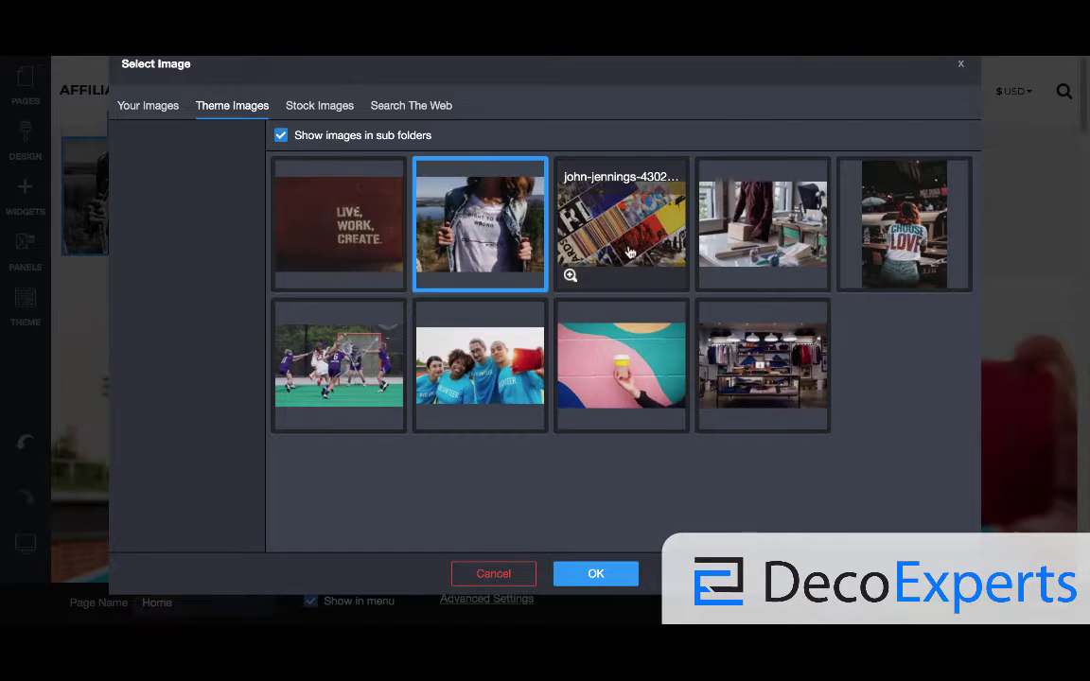
{"action": "left_click", "coordinate": [705, 208]}
{"action": "left_click", "coordinate": [595, 573]}
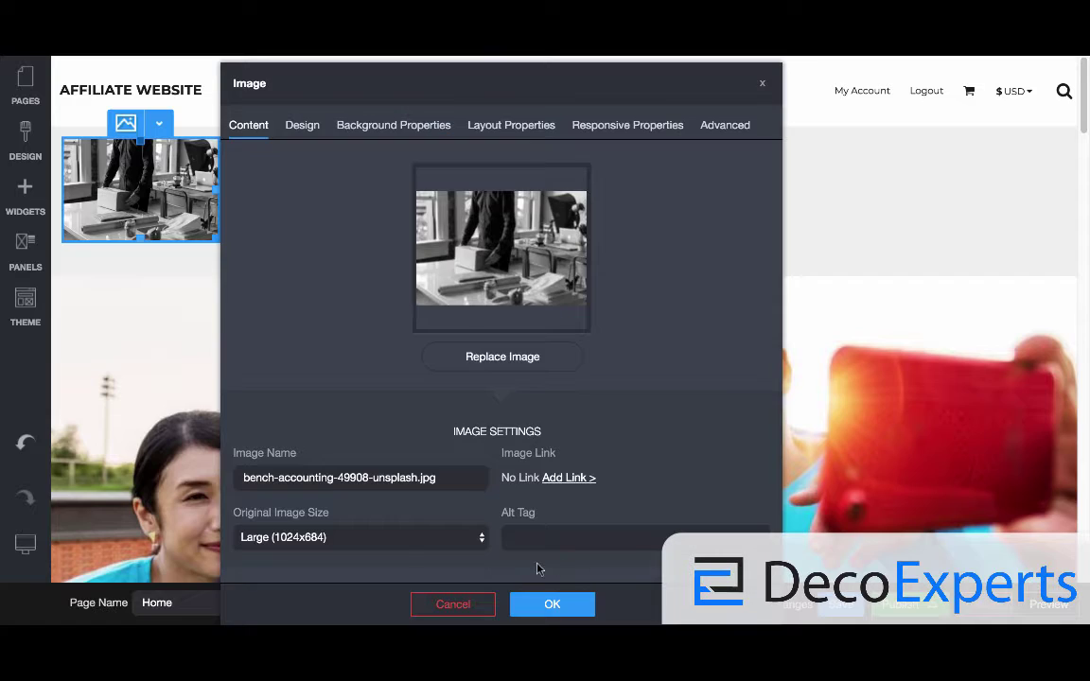
{"action": "left_click", "coordinate": [554, 604]}
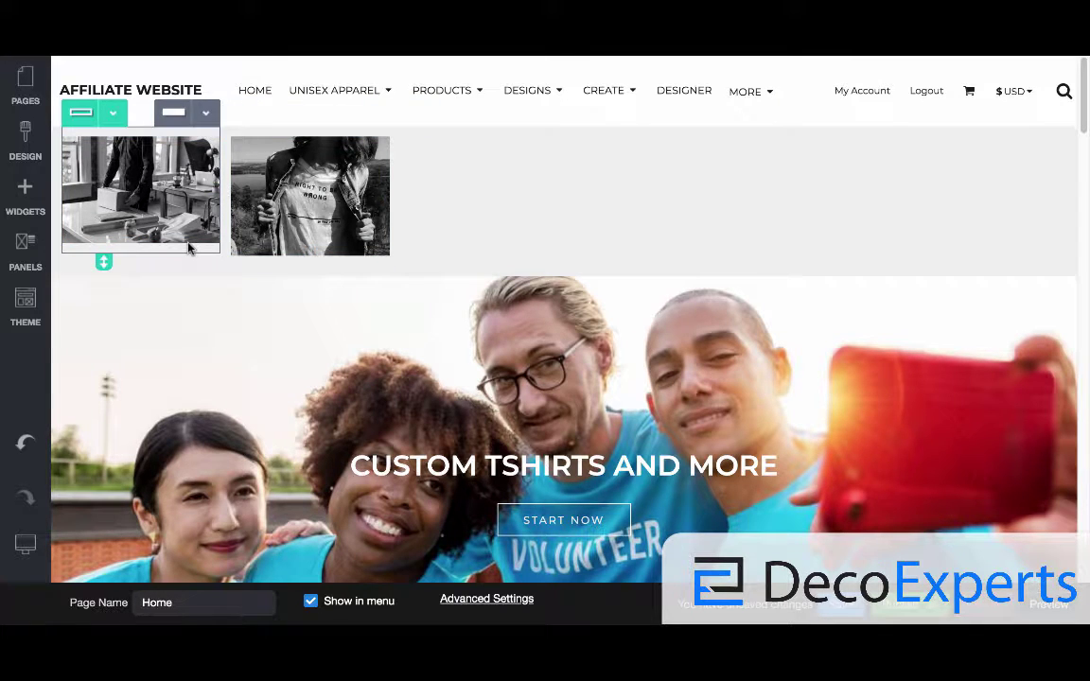
- Delete the nested two-column row with both grayscale images from the three-column row
{"action": "left_click", "coordinate": [232, 177]}
{"action": "left_click", "coordinate": [210, 178]}
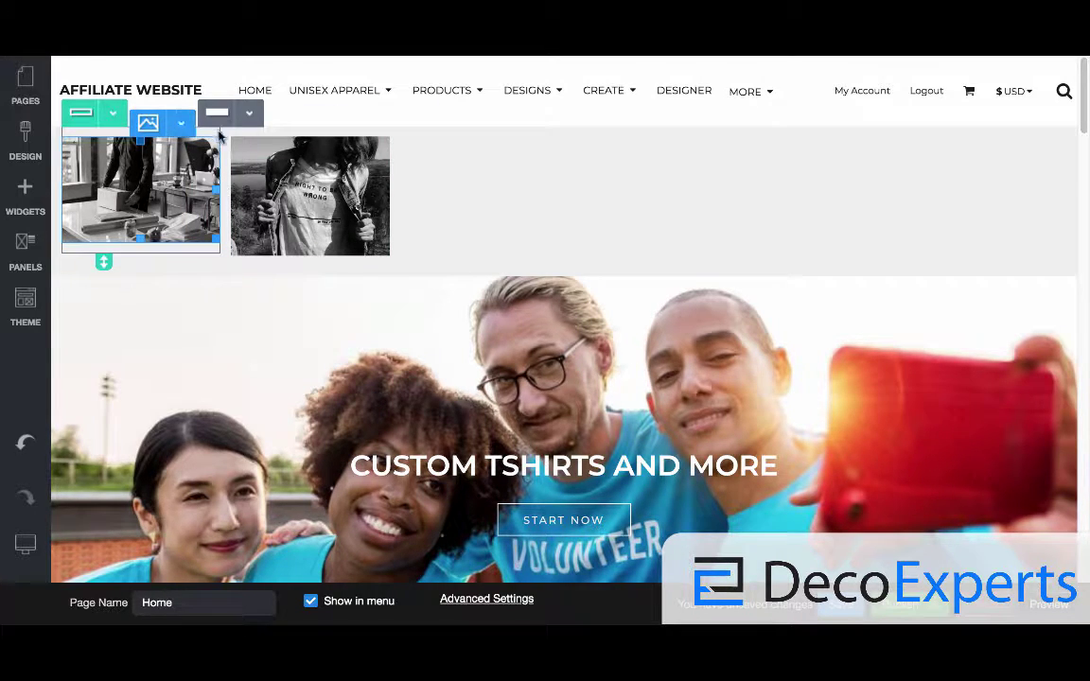
{"action": "left_click", "coordinate": [113, 114]}
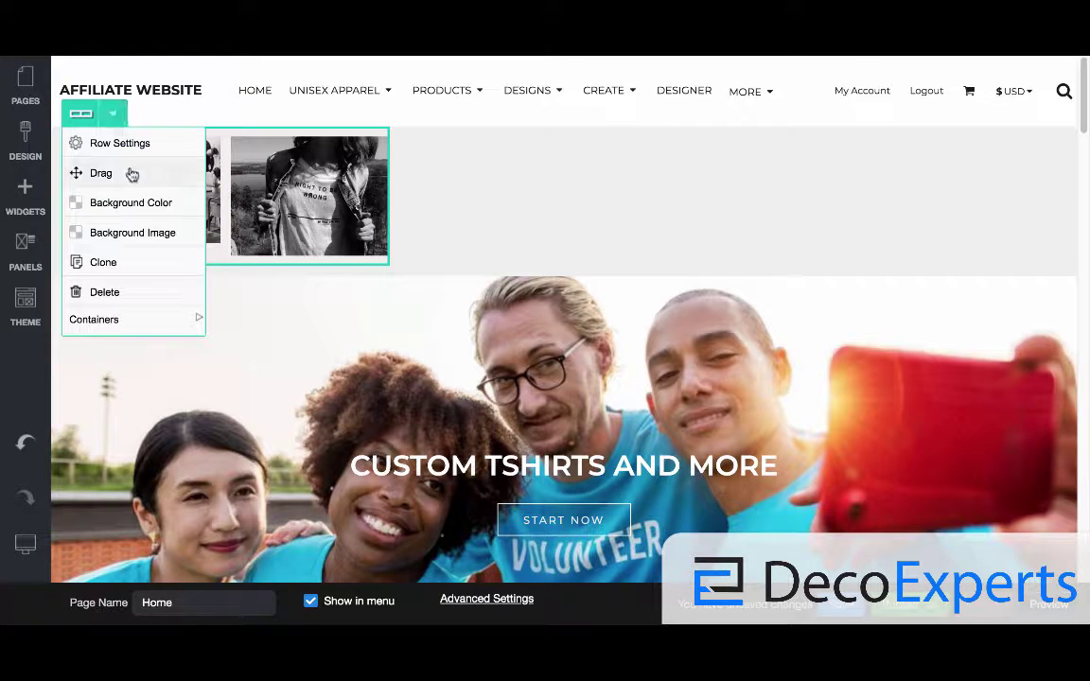
{"action": "left_click", "coordinate": [143, 292]}
{"action": "left_click", "coordinate": [499, 365]}
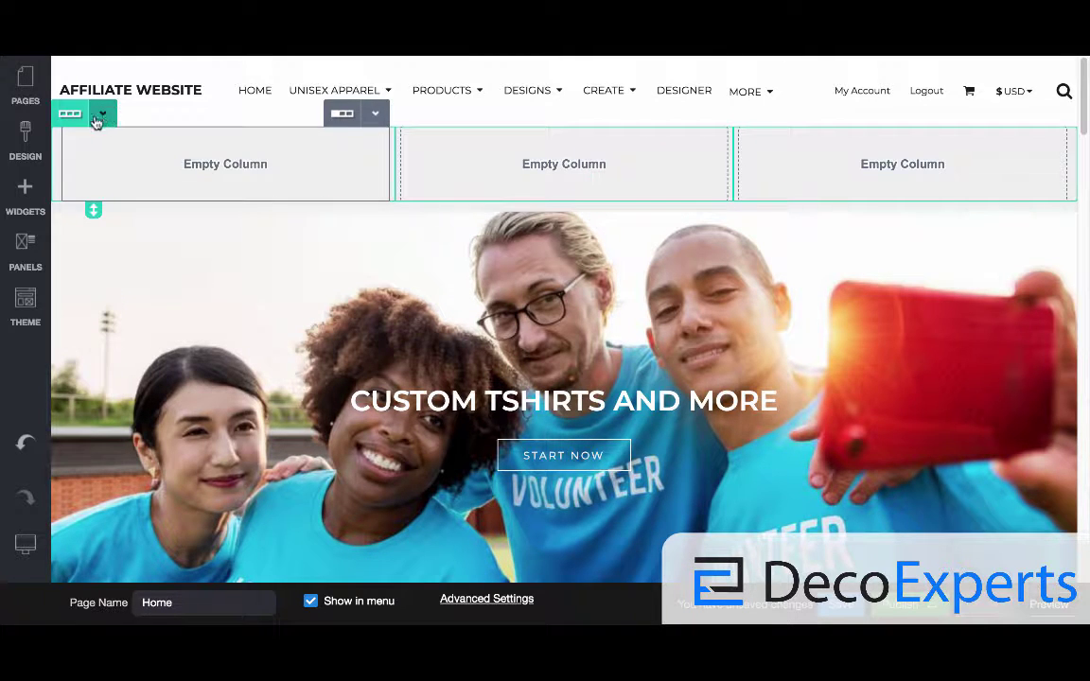
{"action": "left_click", "coordinate": [17, 194]}
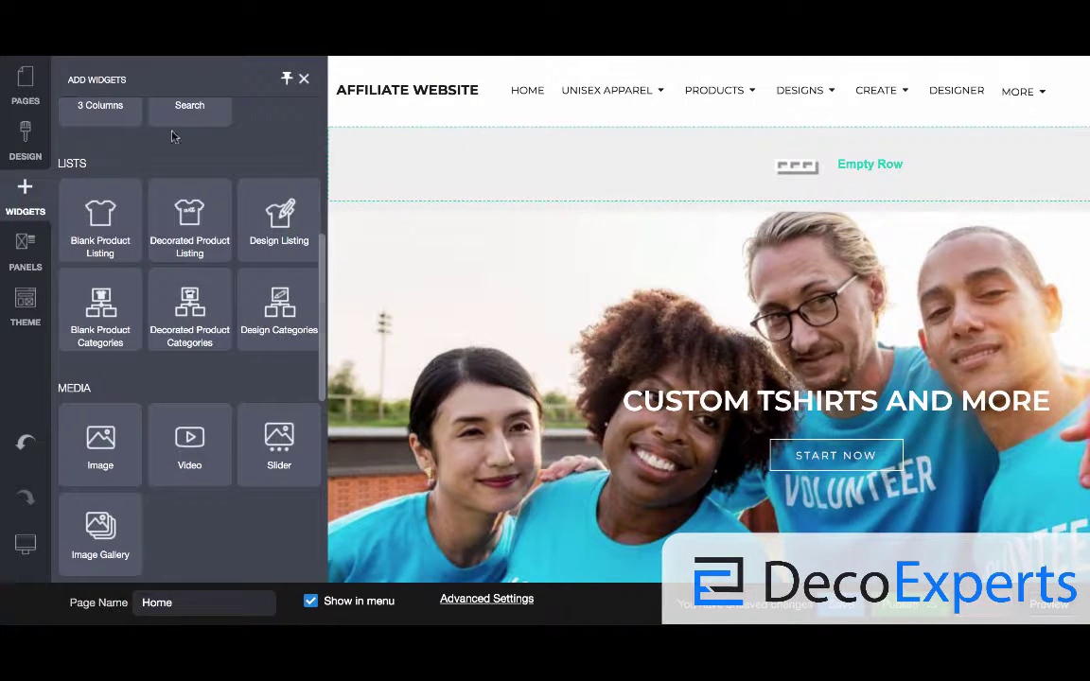
{"action": "scroll", "coordinate": [311, 173], "scroll_direction": "up", "scroll_amount": 5}
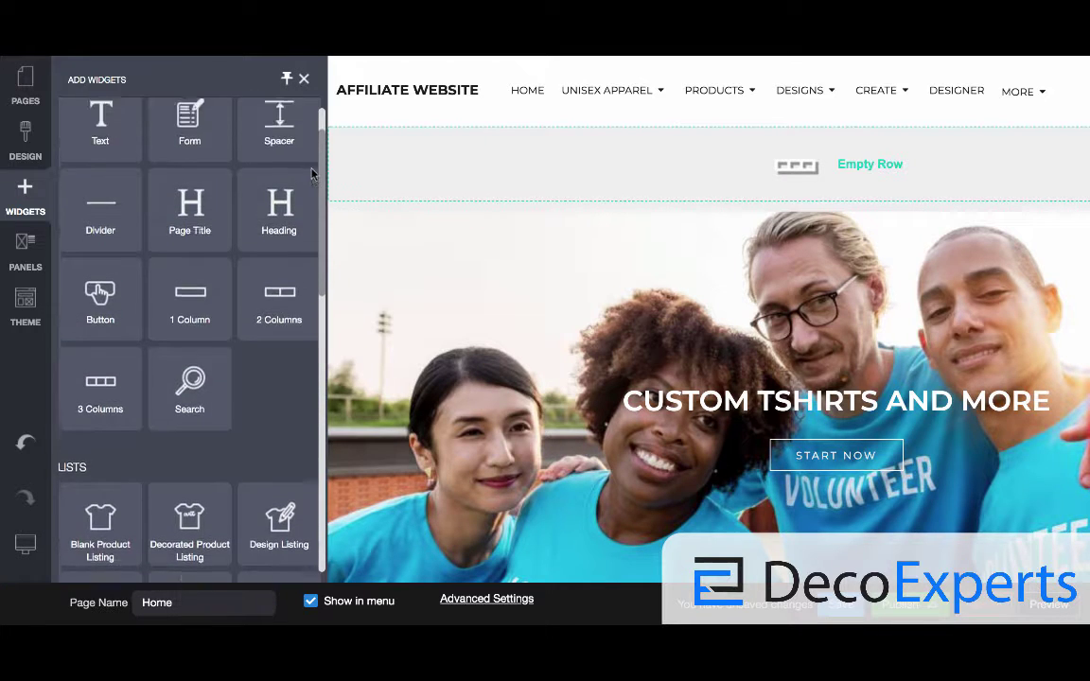
{"action": "scroll", "coordinate": [310, 283], "scroll_direction": "down", "scroll_amount": 5}
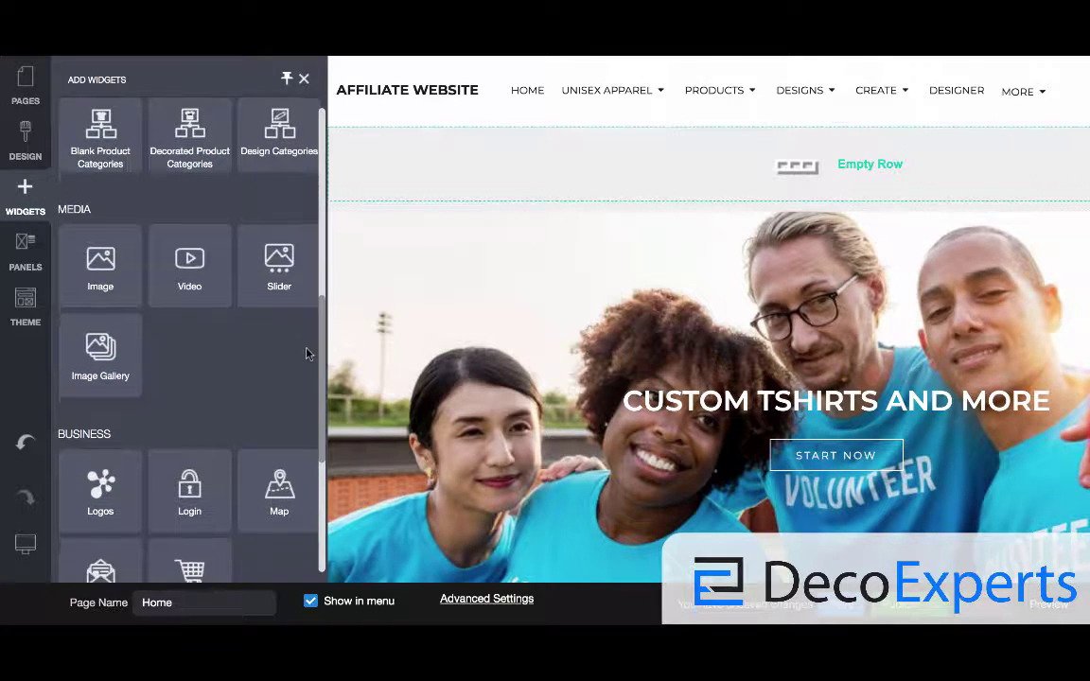
- Add the four-column Design Your Own panel with the hanger, green T-shirt, laptop and packing photos between the empty row and the hero banner
{"action": "left_click", "coordinate": [26, 244]}
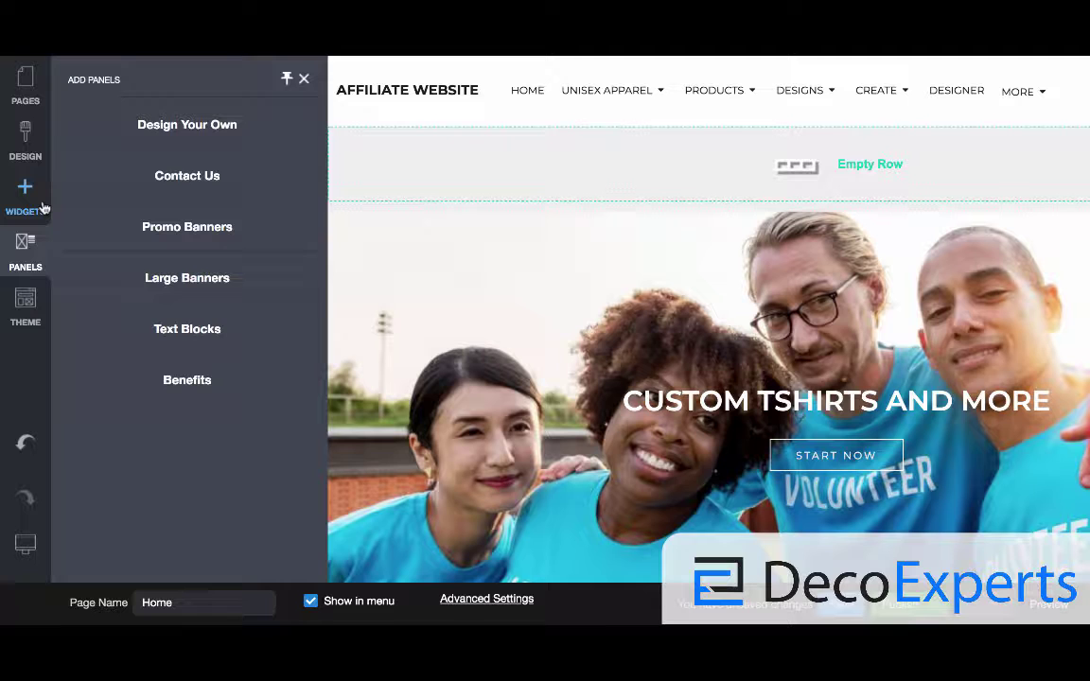
{"action": "left_click", "coordinate": [175, 139]}
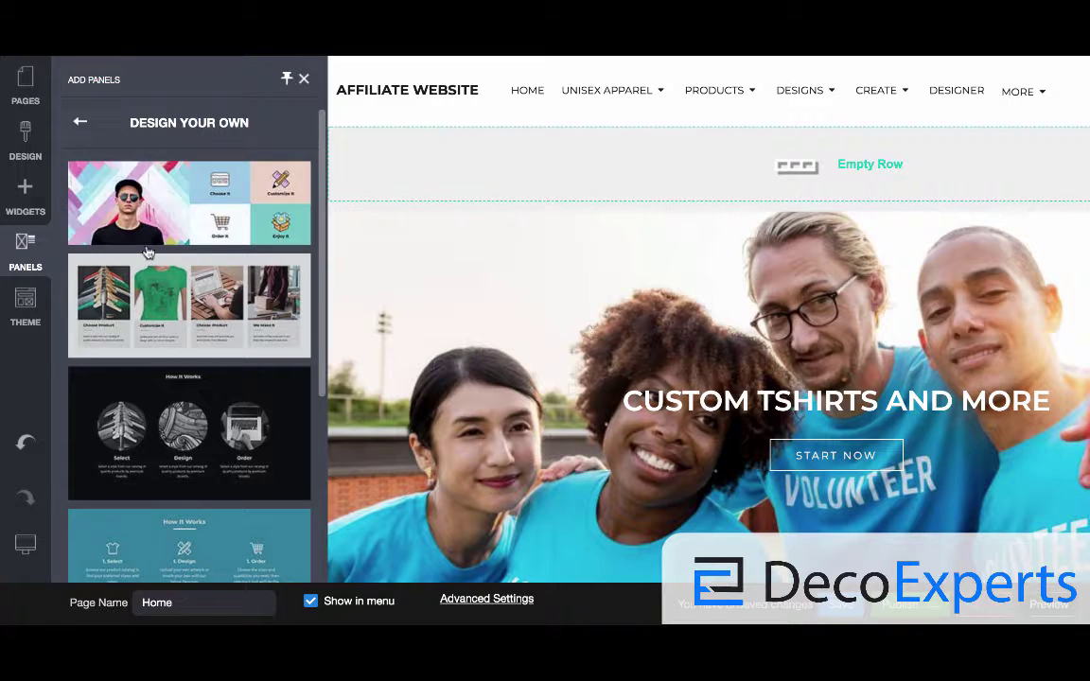
{"action": "mouse_move", "coordinate": [109, 251]}
{"action": "left_mouse_down"}
{"action": "mouse_move", "coordinate": [322, 222]}
{"action": "mouse_move", "coordinate": [321, 213]}
{"action": "left_mouse_up"}
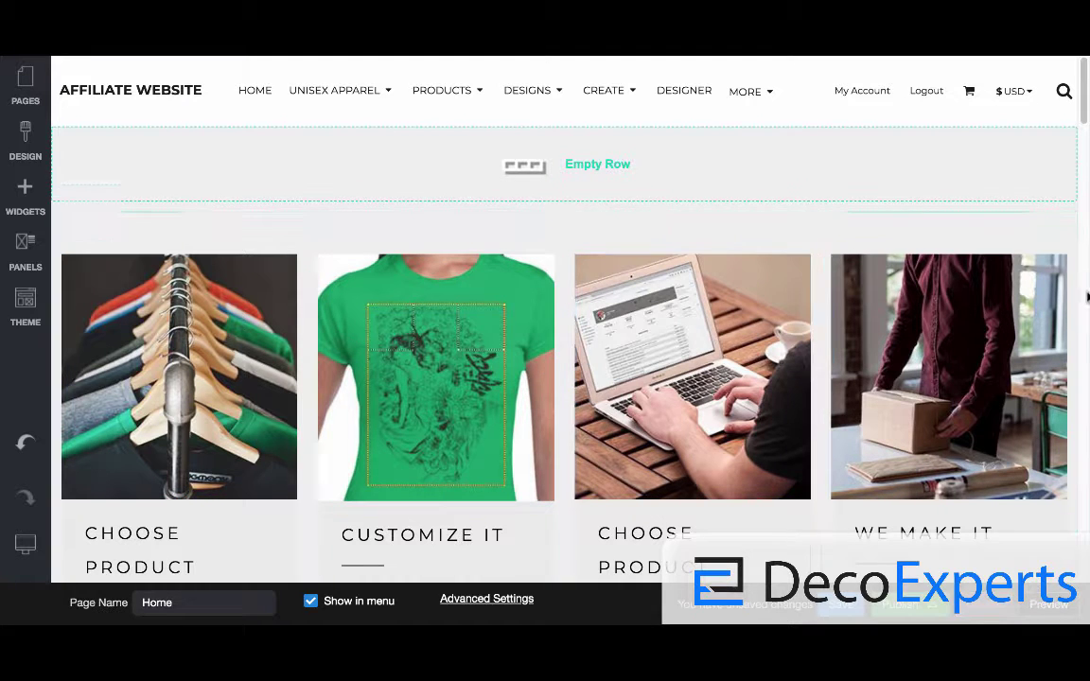
{"action": "left_click_drag", "start_coordinate": [1087, 112], "coordinate": [1088, 140]}
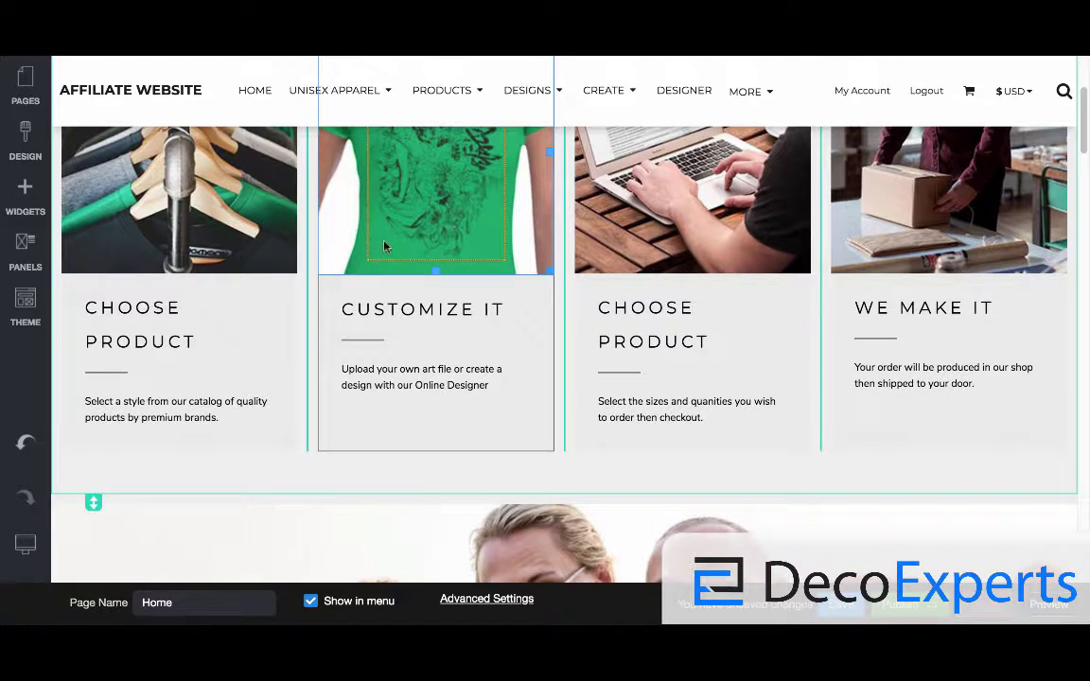
- Look through the ready-made panel templates in the Design Your Own and Contact Us categories
{"action": "left_click", "coordinate": [24, 199]}
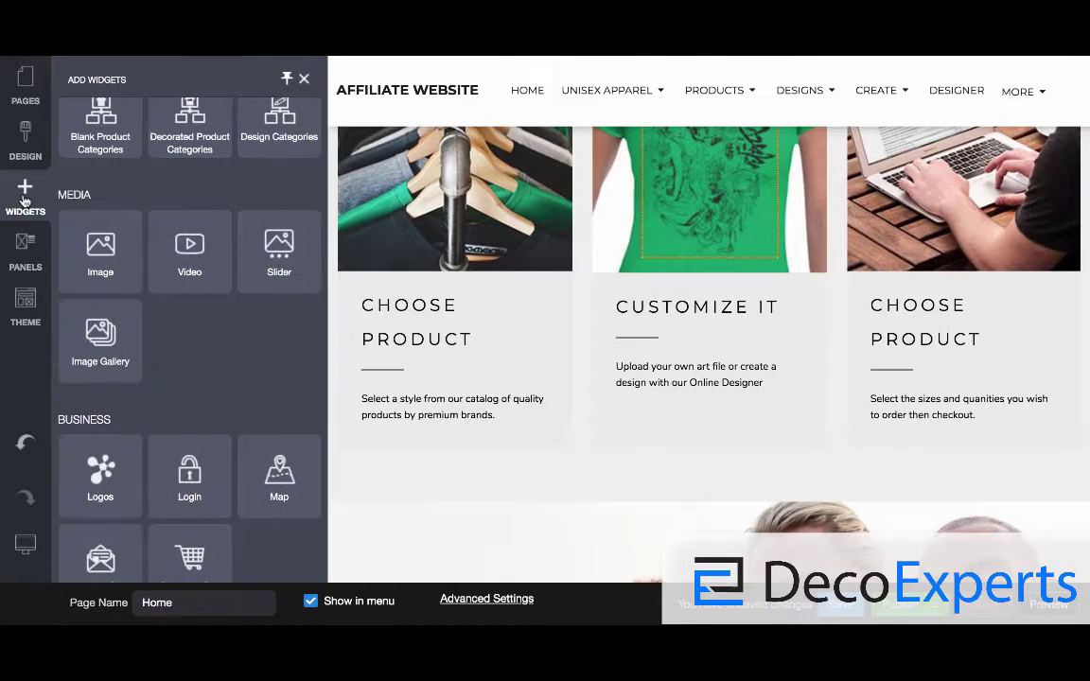
{"action": "left_click", "coordinate": [26, 252]}
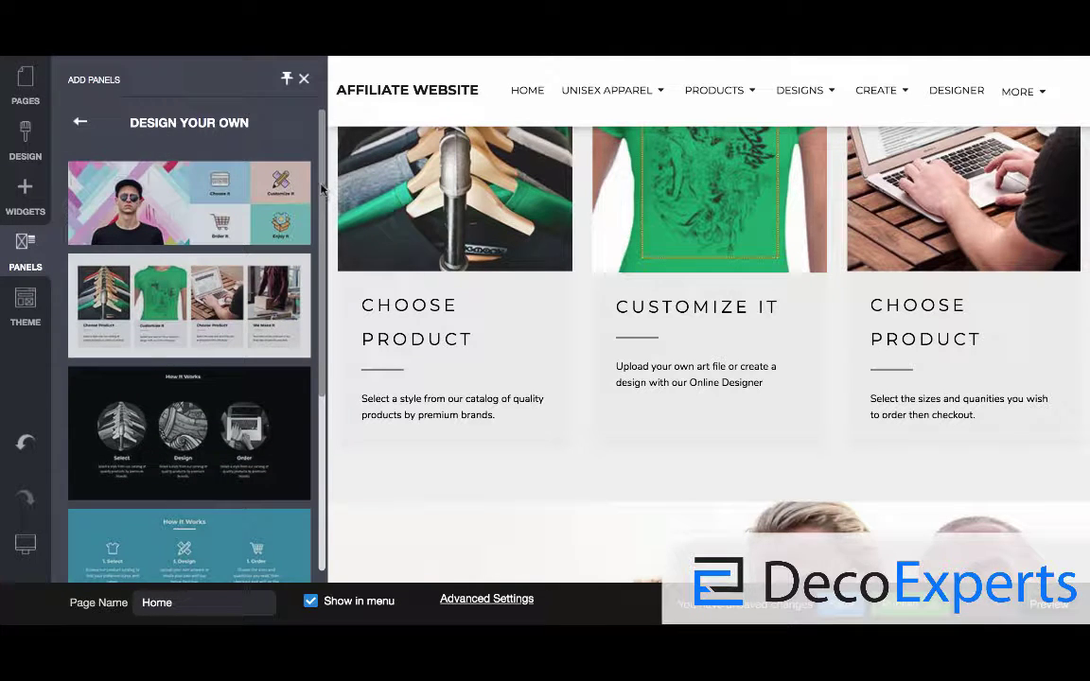
{"action": "left_click_drag", "start_coordinate": [322, 189], "coordinate": [281, 153]}
{"action": "left_click", "coordinate": [77, 120]}
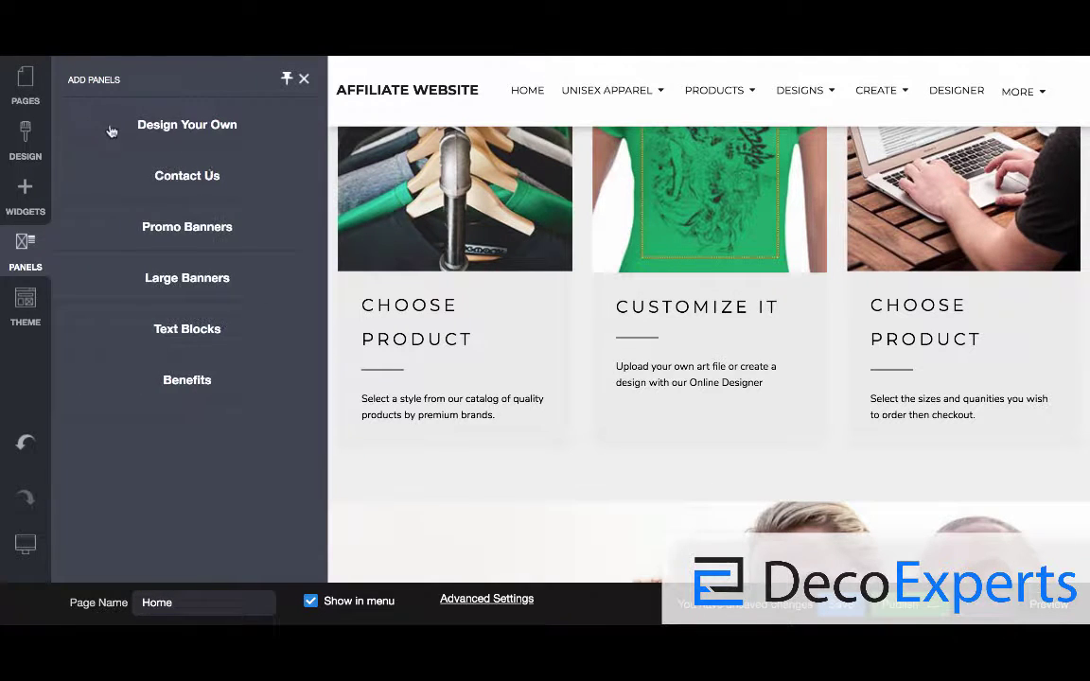
{"action": "left_click", "coordinate": [192, 175]}
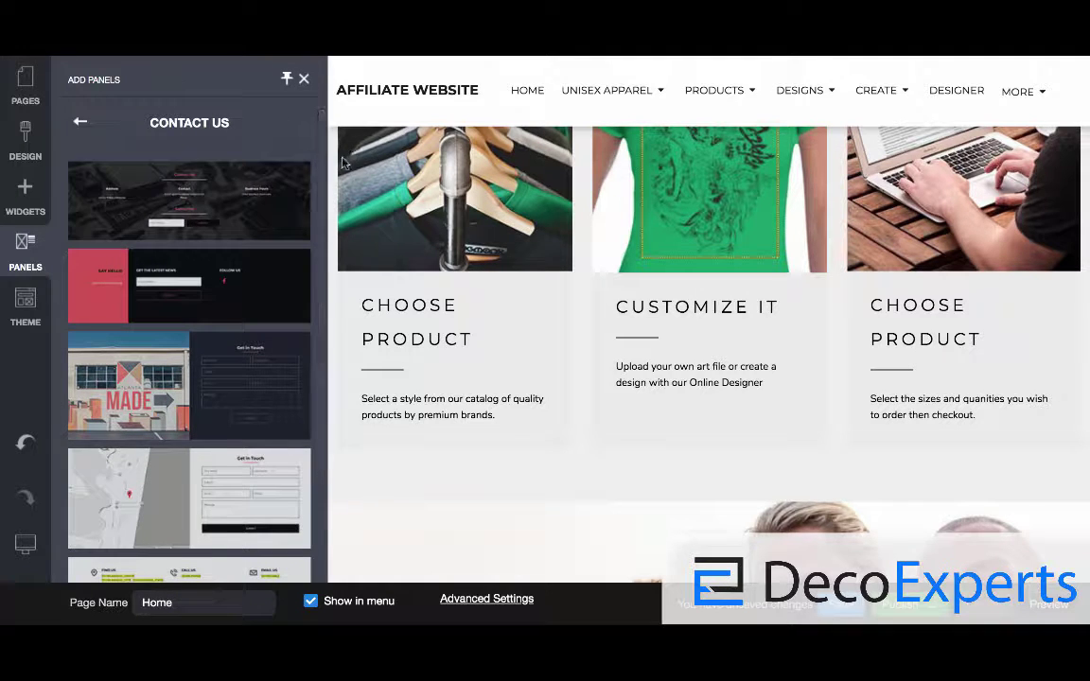
{"action": "left_click_drag", "start_coordinate": [324, 173], "coordinate": [299, 166]}
{"action": "left_click", "coordinate": [82, 123]}
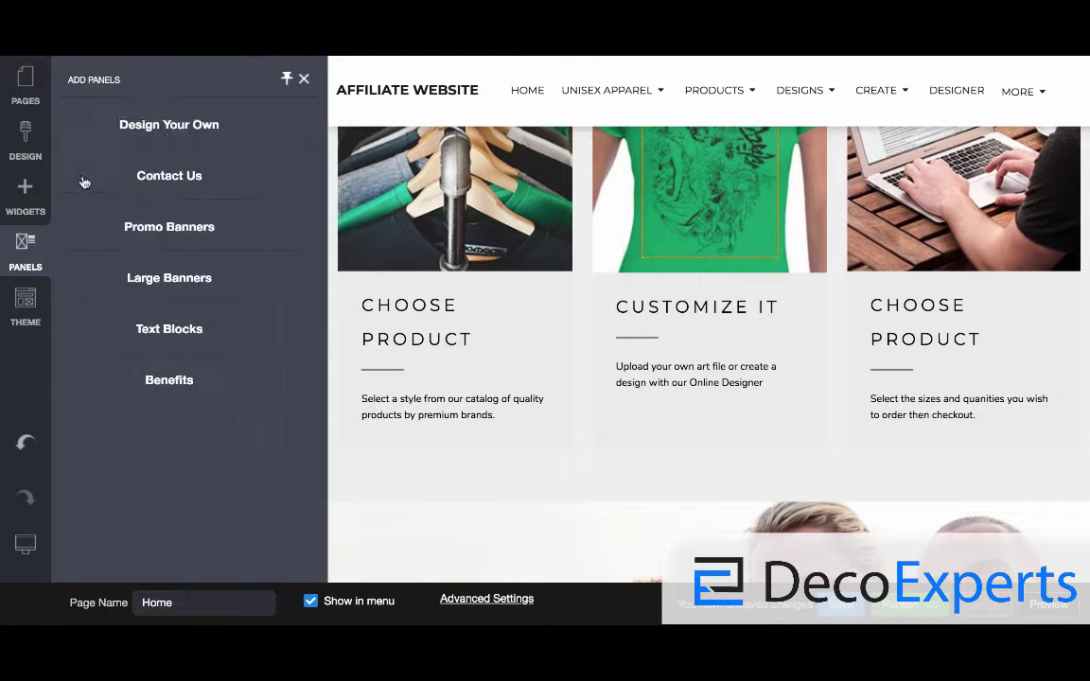
- Add the Summer Sale promo banner panel between the four-column panel and the hero banner
{"action": "left_click", "coordinate": [204, 242]}
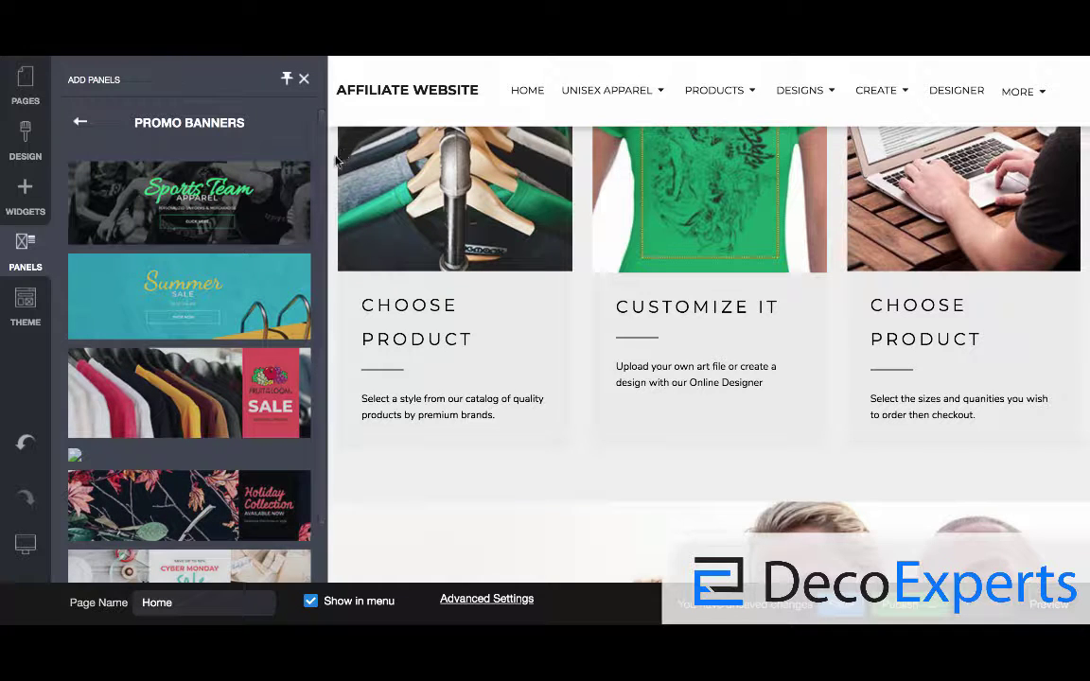
{"action": "scroll", "coordinate": [321, 281], "scroll_direction": "down", "scroll_amount": 1}
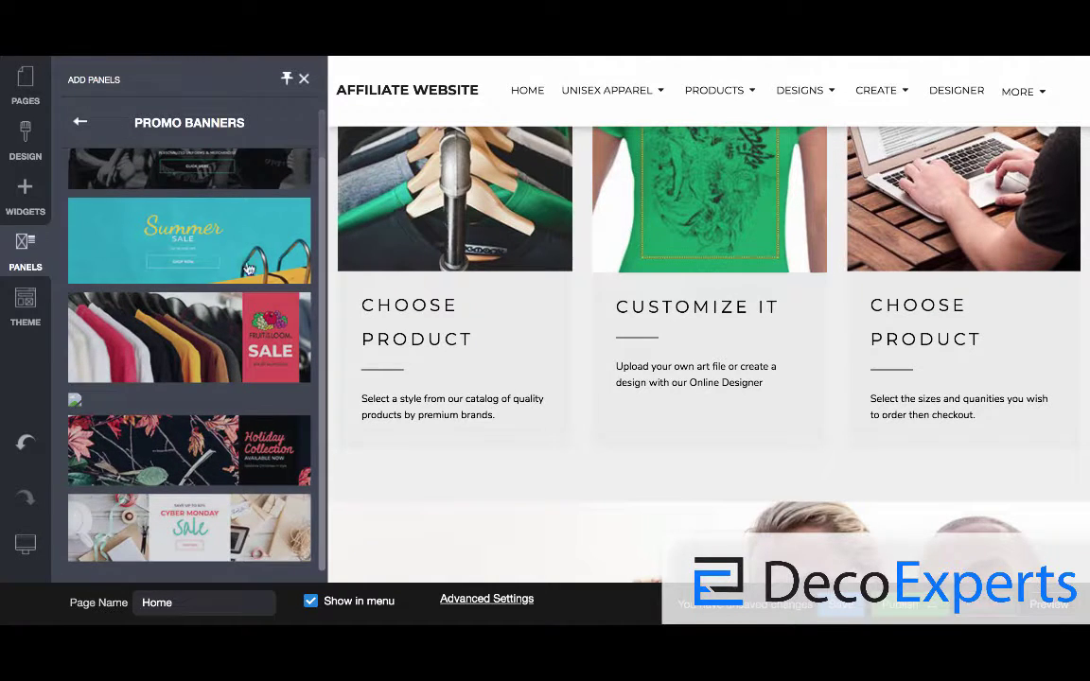
{"action": "left_click_drag", "start_coordinate": [237, 244], "coordinate": [633, 389]}
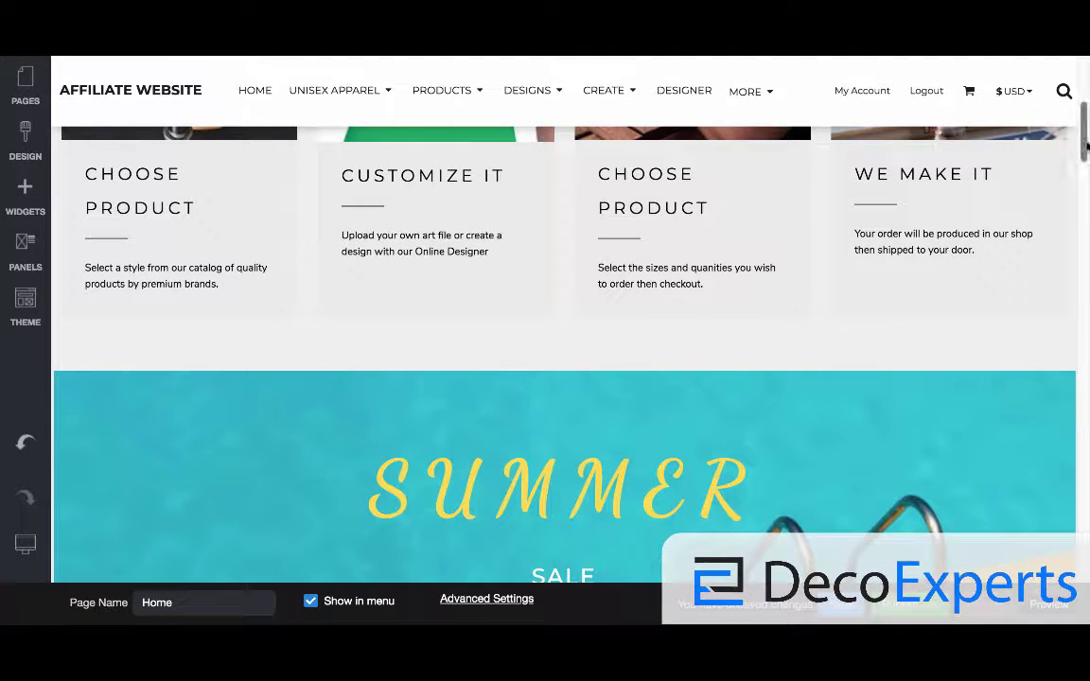
- Replace the Summer Sale row's background image with the stock photo desk_and_plant.jpg and save the row settings
{"action": "left_click_drag", "start_coordinate": [1086, 149], "coordinate": [1085, 177]}
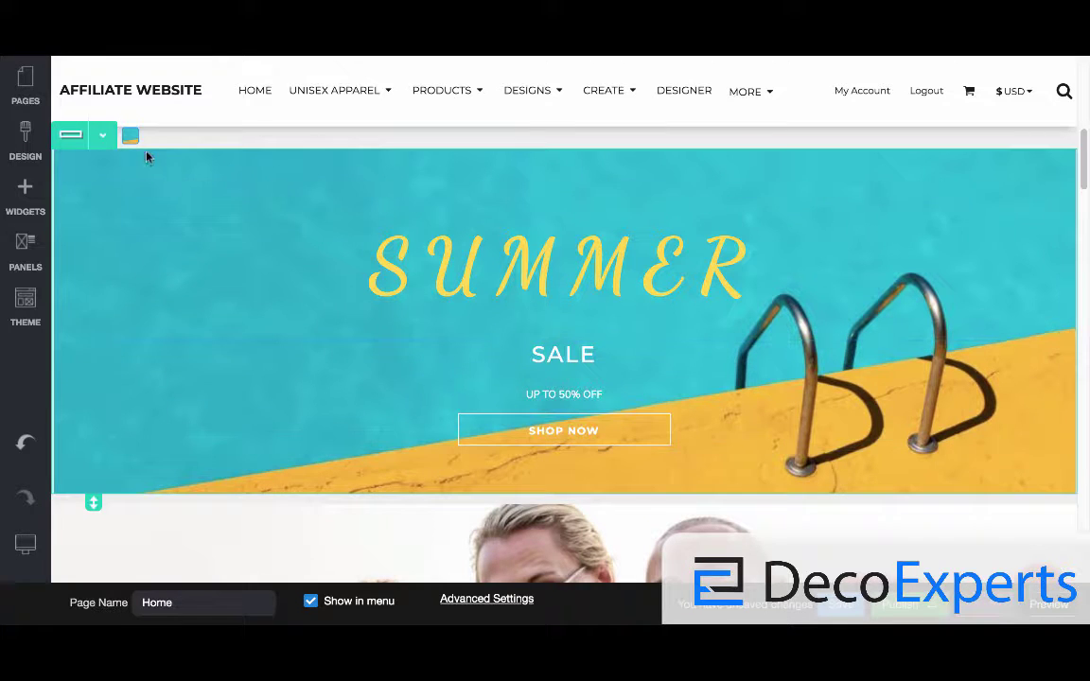
{"action": "left_click", "coordinate": [103, 137]}
{"action": "left_click", "coordinate": [110, 165]}
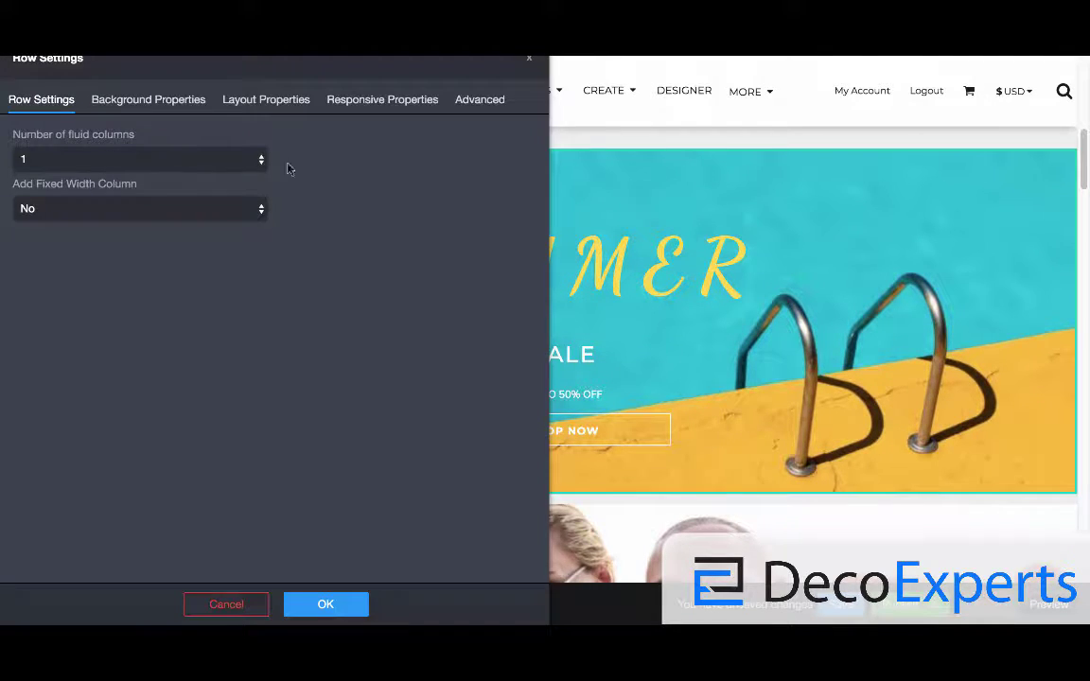
{"action": "left_click", "coordinate": [122, 104]}
{"action": "left_click", "coordinate": [82, 154]}
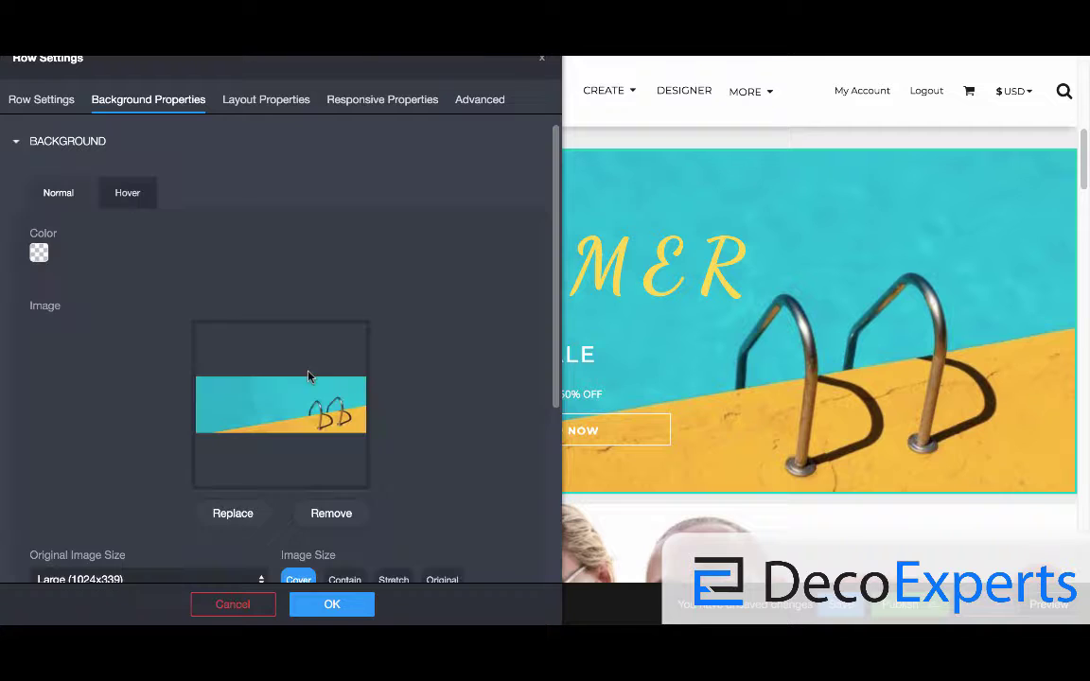
{"action": "left_click", "coordinate": [248, 519]}
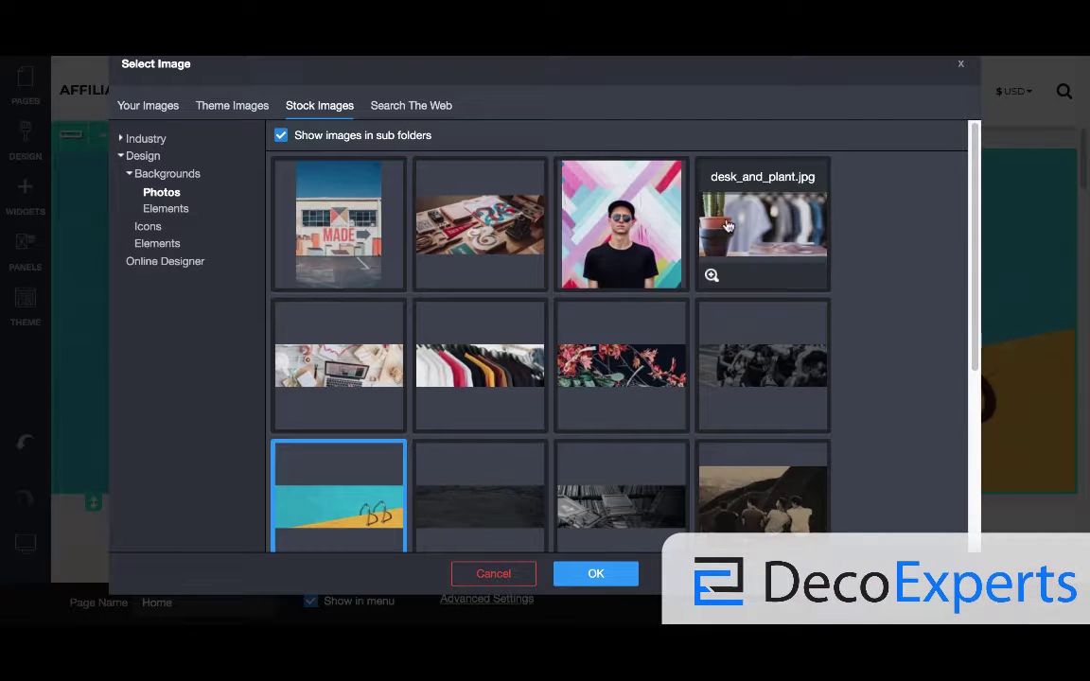
{"action": "left_click", "coordinate": [762, 225]}
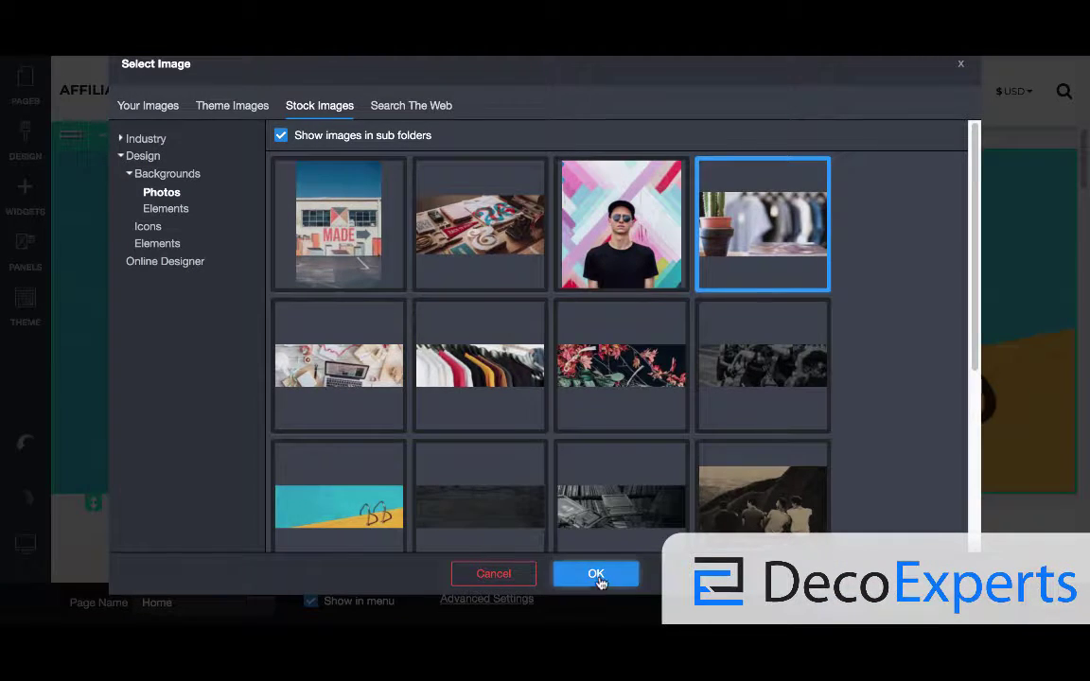
{"action": "left_click", "coordinate": [597, 573]}
{"action": "left_click", "coordinate": [331, 603]}
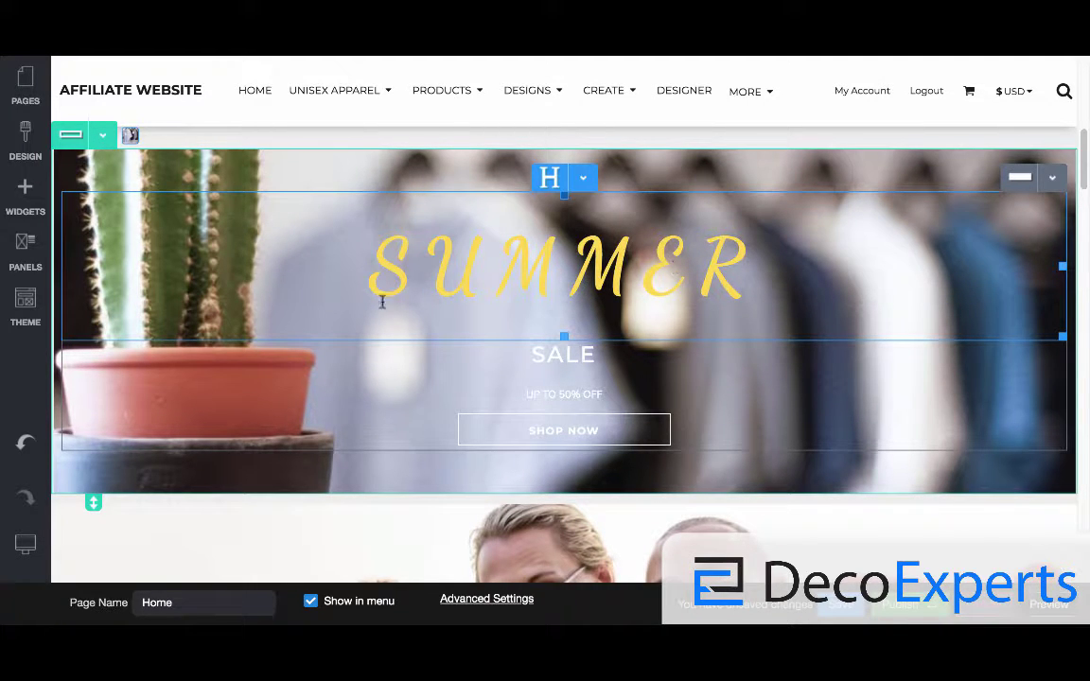
- Look through the ready-made panel templates in the Large Banners and Text Blocks categories
{"action": "left_click", "coordinate": [24, 243]}
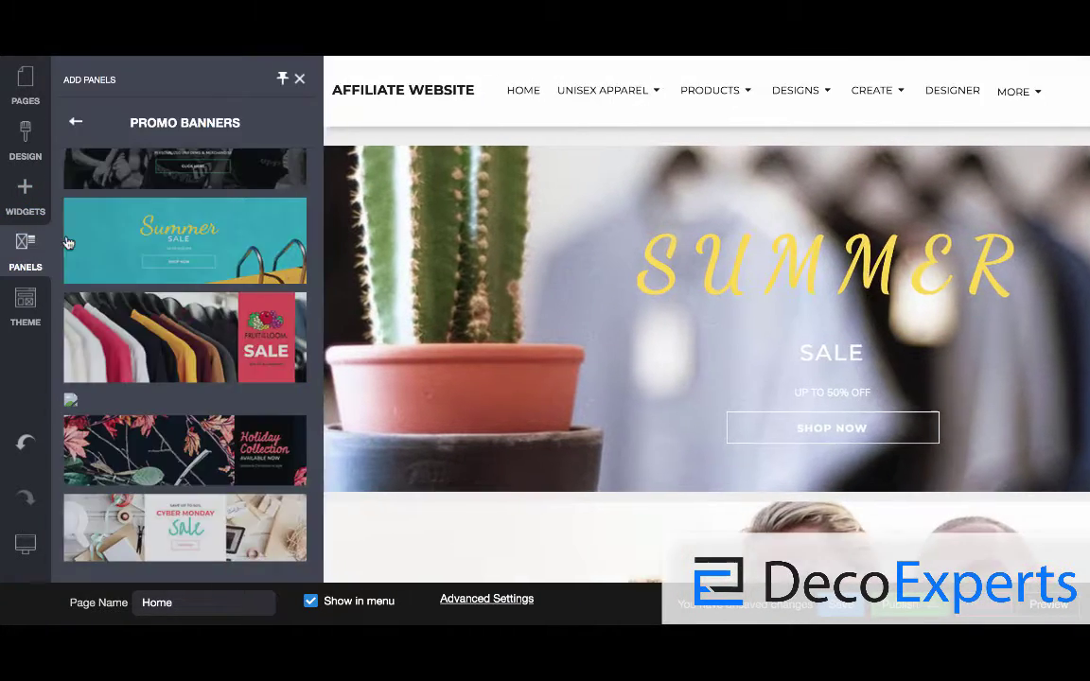
{"action": "left_click", "coordinate": [82, 122]}
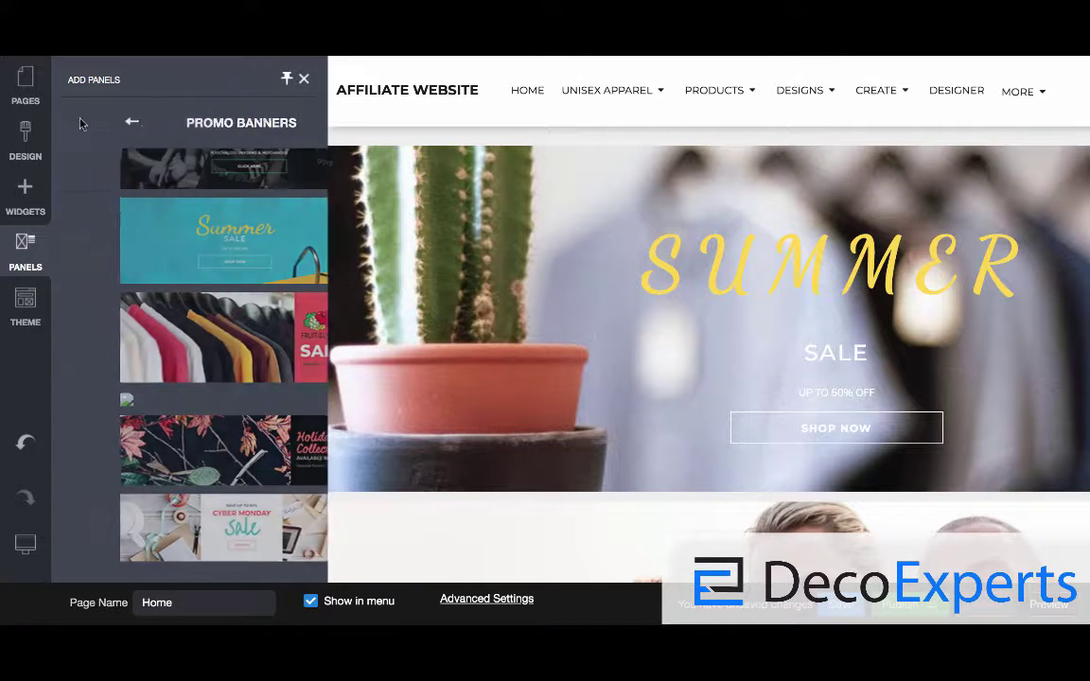
{"action": "left_click", "coordinate": [187, 278]}
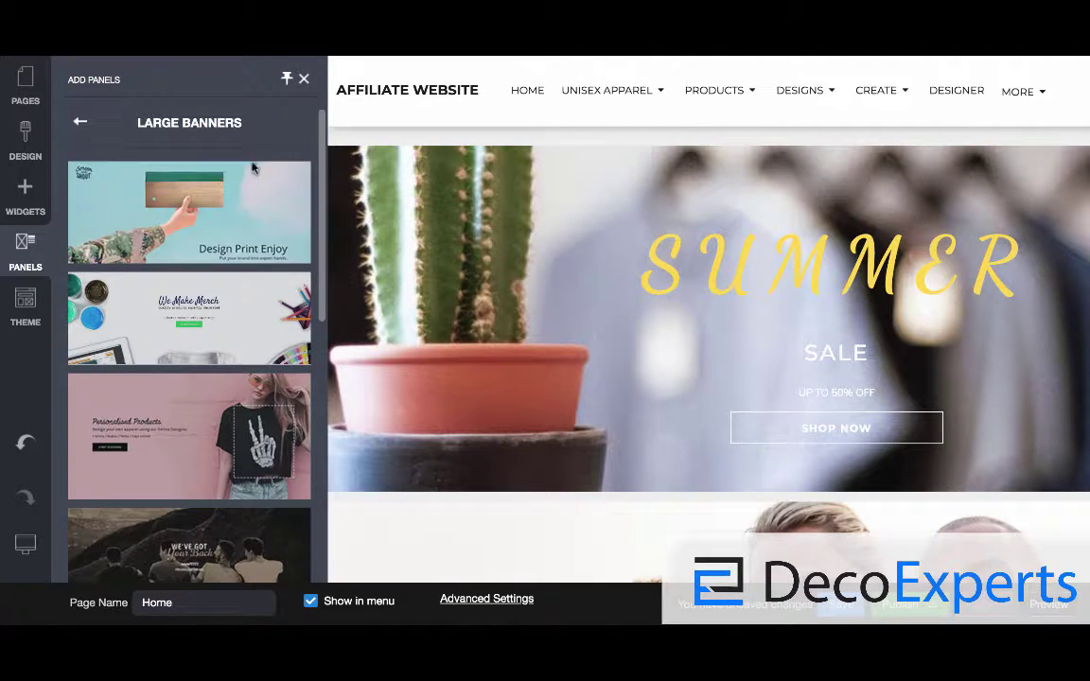
{"action": "left_click_drag", "start_coordinate": [324, 134], "coordinate": [330, 166]}
{"action": "scroll", "coordinate": [283, 221], "scroll_direction": "down", "scroll_amount": 6}
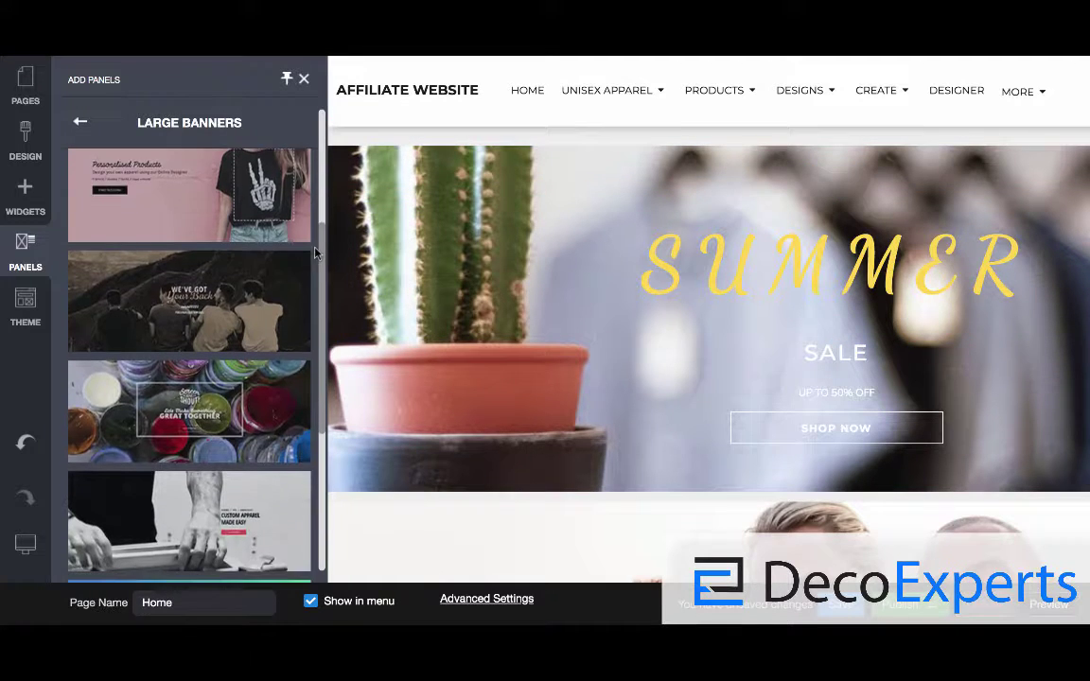
{"action": "scroll", "coordinate": [298, 341], "scroll_direction": "down", "scroll_amount": 4}
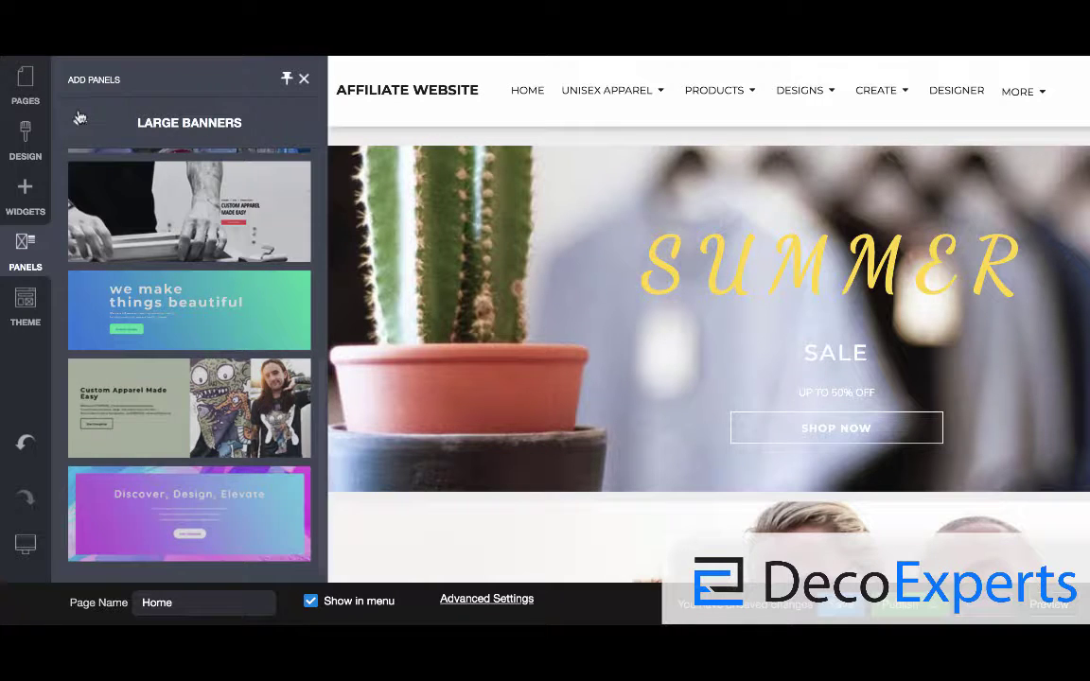
{"action": "left_click", "coordinate": [80, 121]}
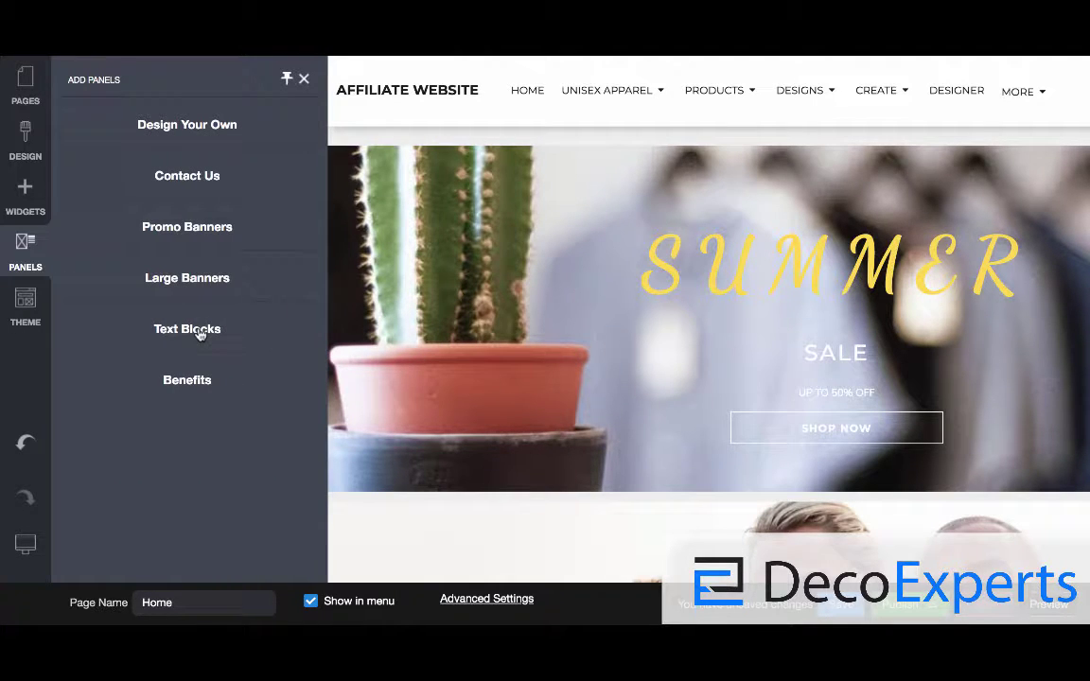
{"action": "left_click", "coordinate": [188, 330]}
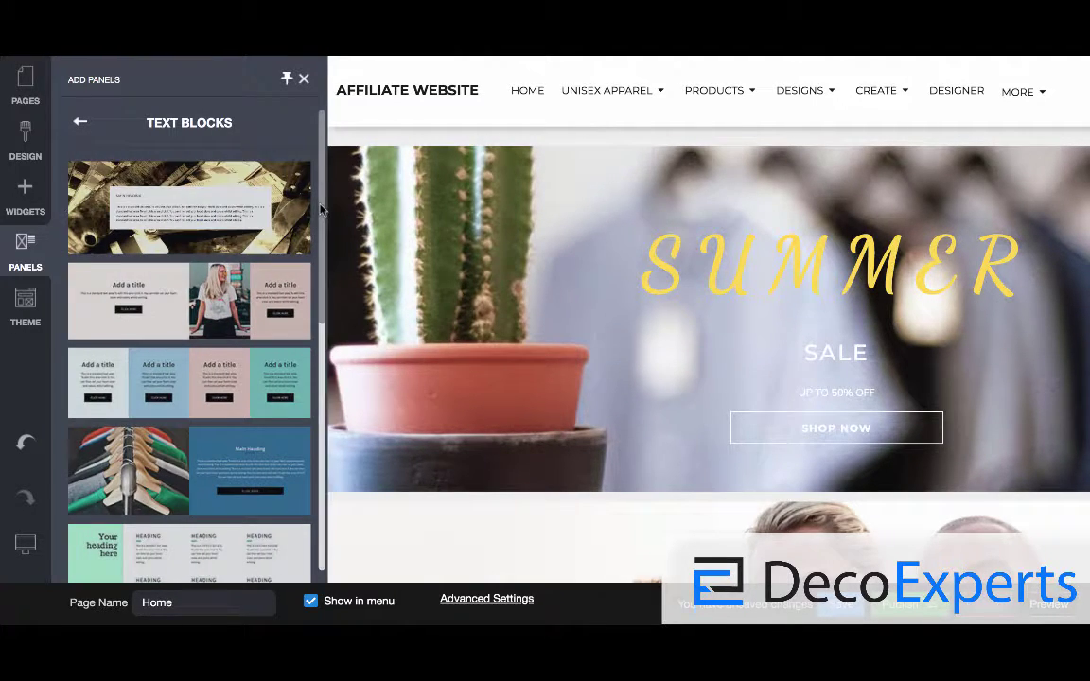
{"action": "left_click_drag", "start_coordinate": [322, 210], "coordinate": [311, 476]}
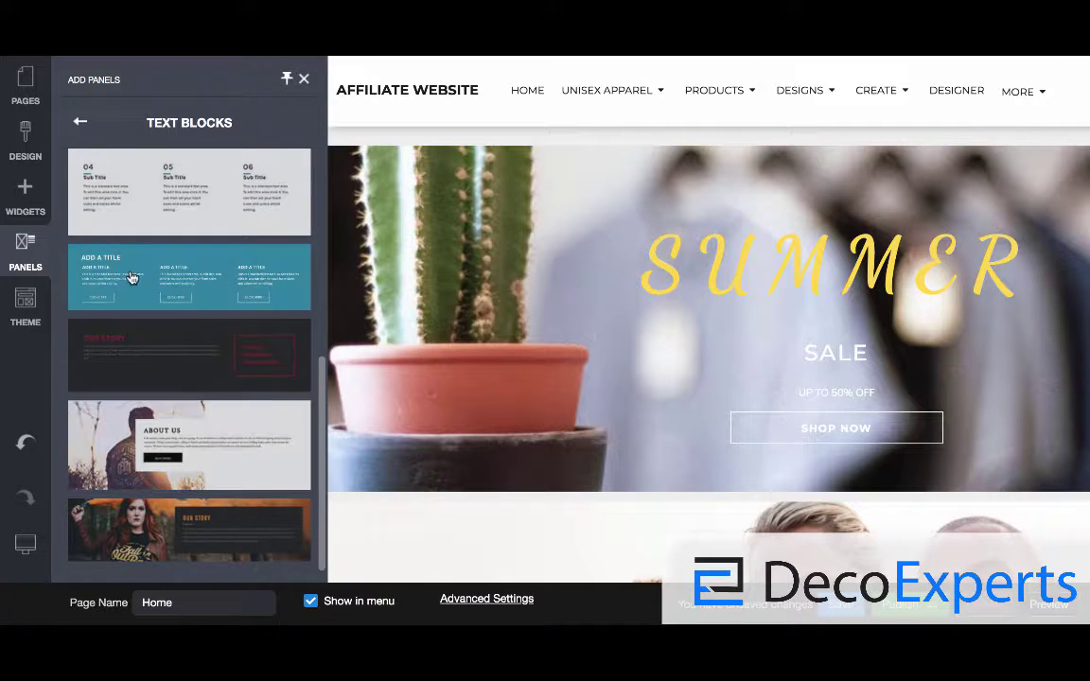
{"action": "left_click", "coordinate": [79, 121]}
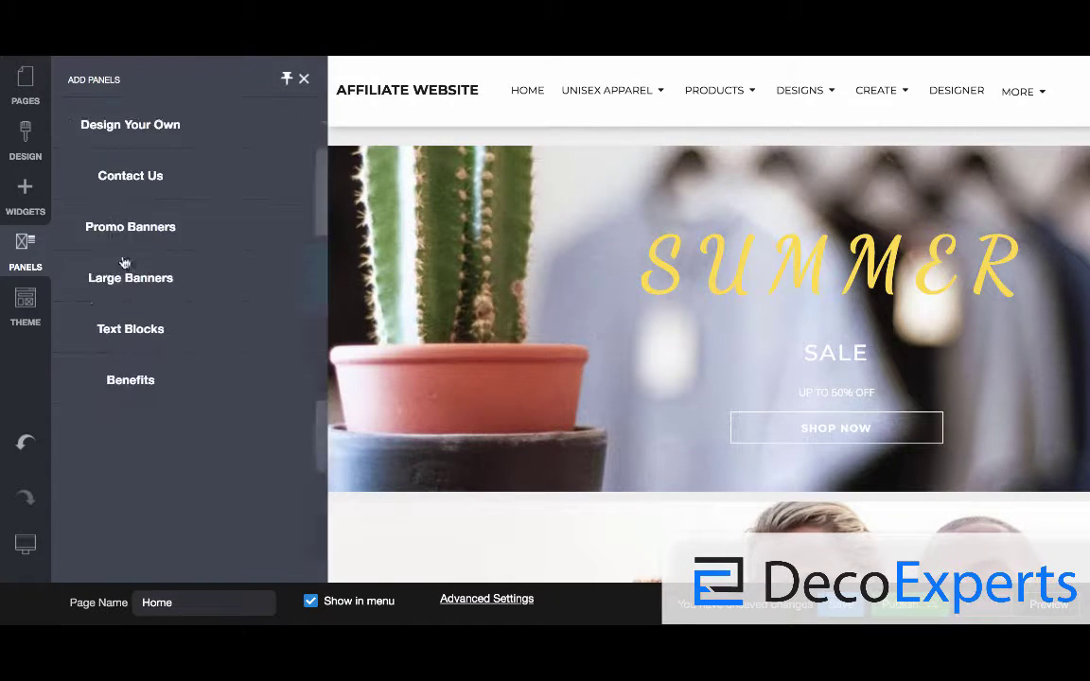
- Add the Our Promise panel with six coloured icons from the Benefits category directly above the Summer Sale banner
{"action": "left_click", "coordinate": [174, 380]}
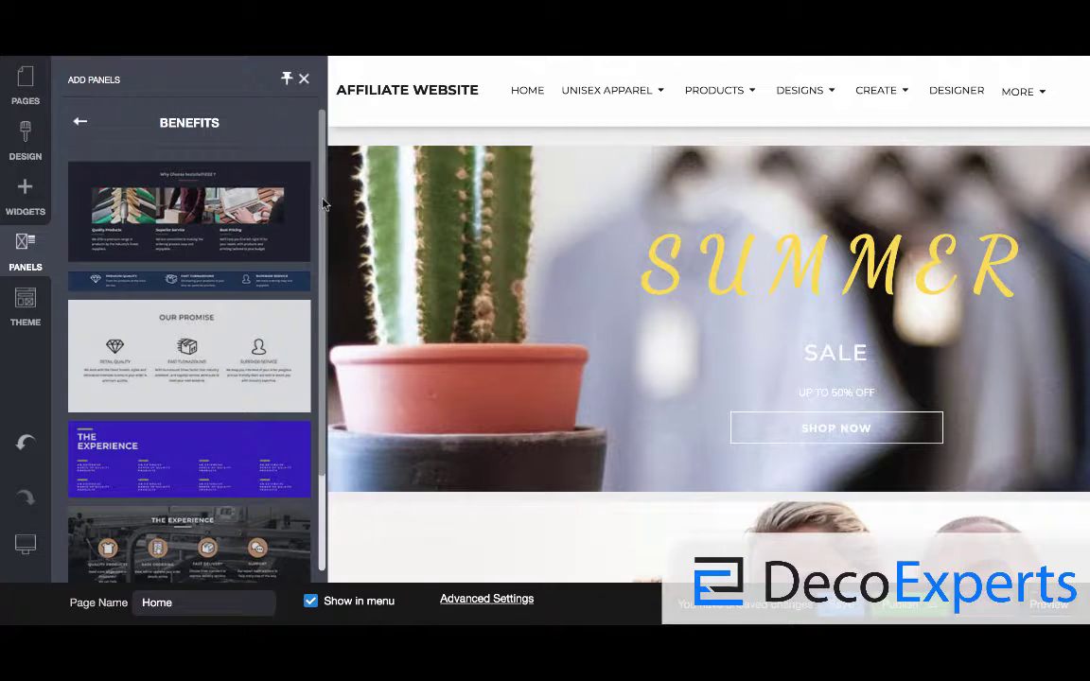
{"action": "left_click_drag", "start_coordinate": [321, 202], "coordinate": [313, 309]}
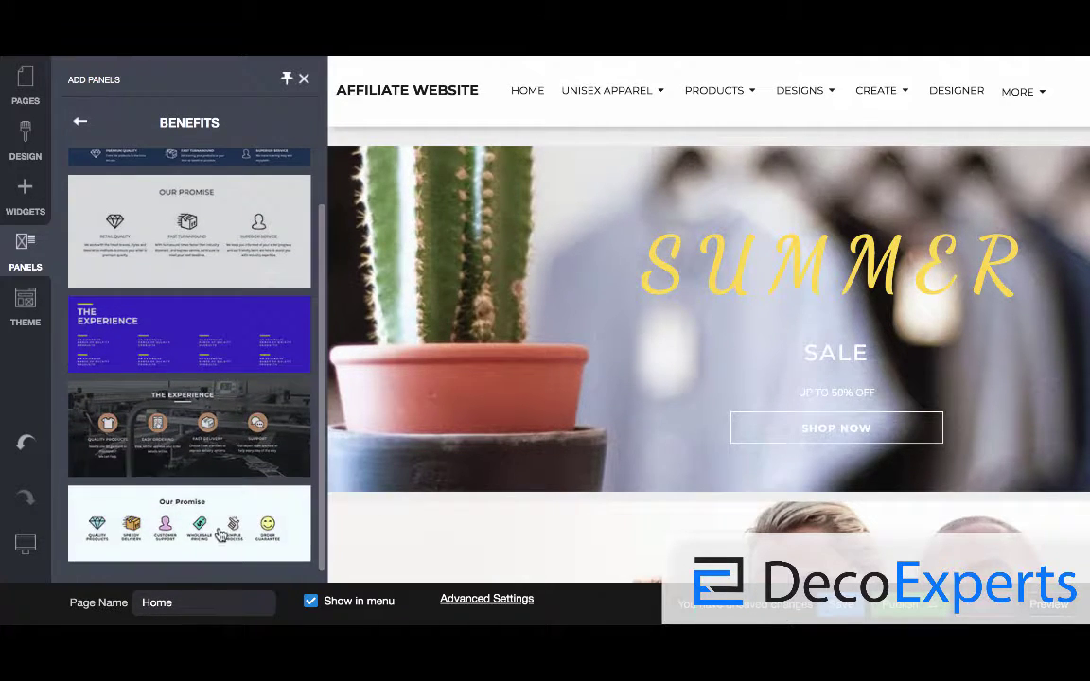
{"action": "left_click_drag", "start_coordinate": [222, 534], "coordinate": [435, 140]}
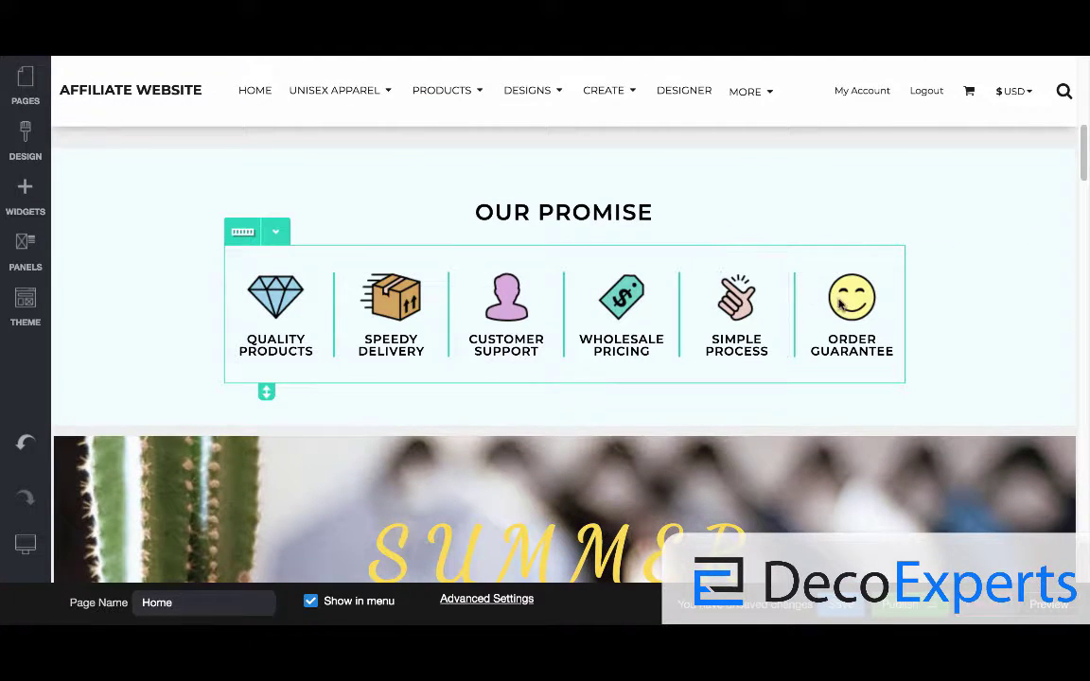
- Try X-Large column spacing on the six-column icon row of the Our Promise panel, and discard the row settings
{"action": "left_click", "coordinate": [276, 235]}
{"action": "left_click", "coordinate": [272, 262]}
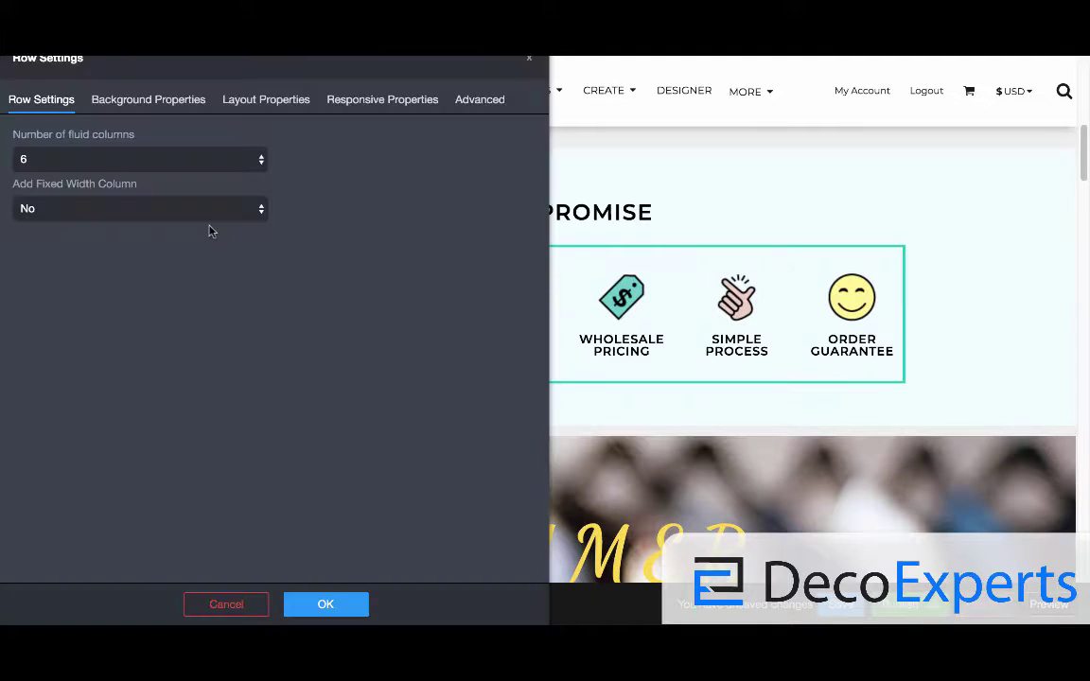
{"action": "left_click", "coordinate": [116, 101]}
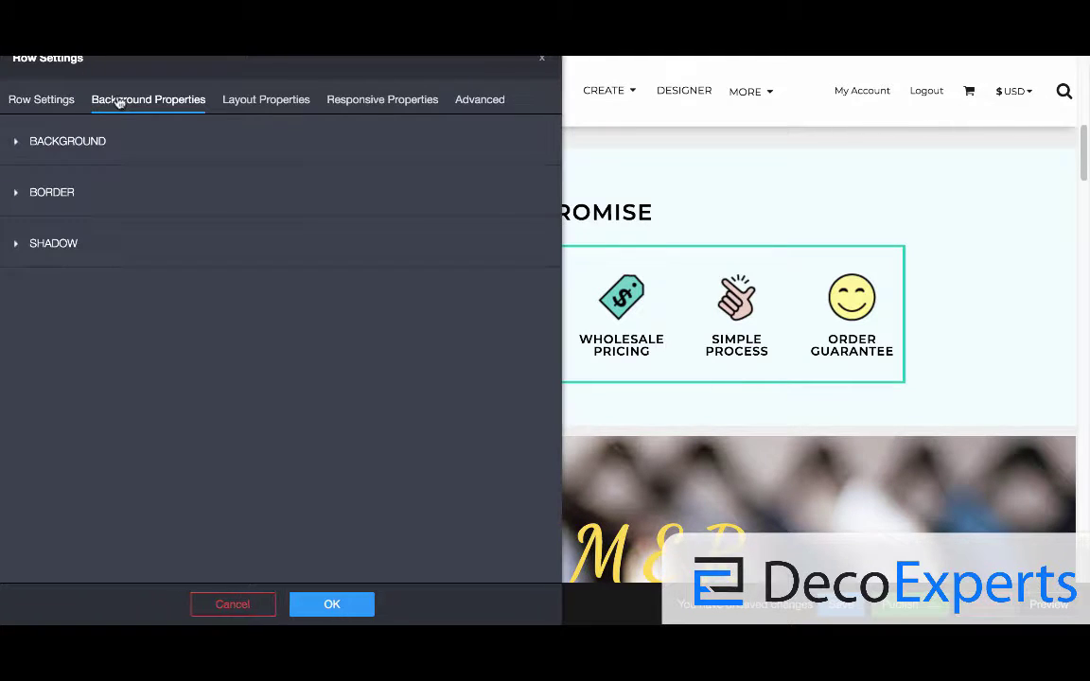
{"action": "left_click", "coordinate": [244, 102]}
{"action": "left_click", "coordinate": [57, 294]}
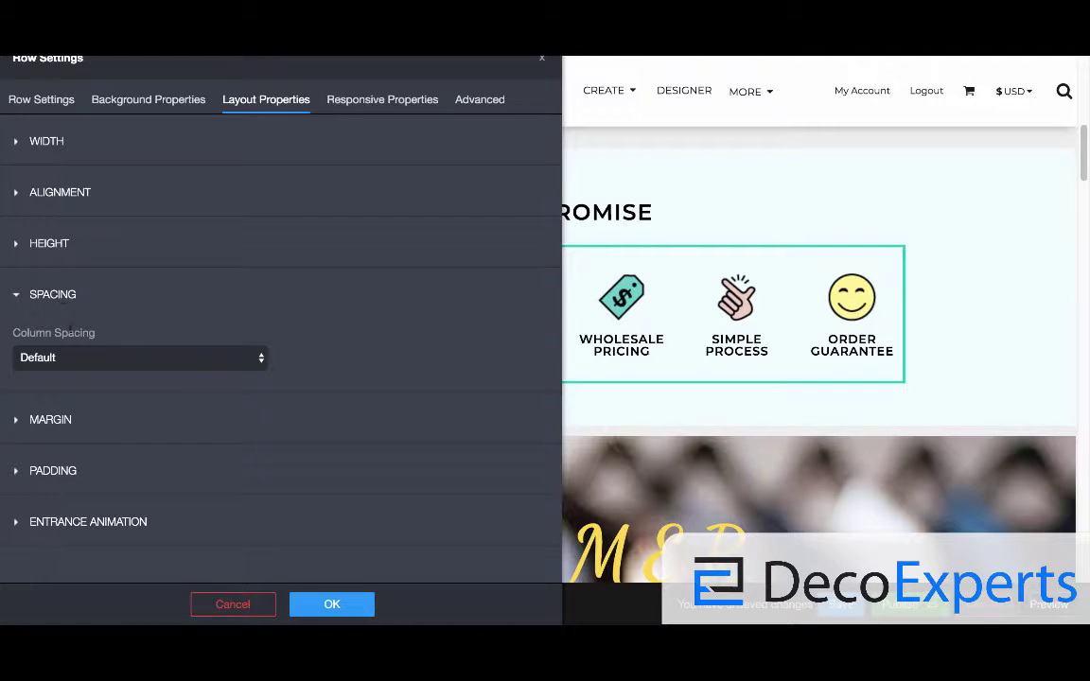
{"action": "left_click", "coordinate": [81, 357]}
{"action": "left_click", "coordinate": [106, 432]}
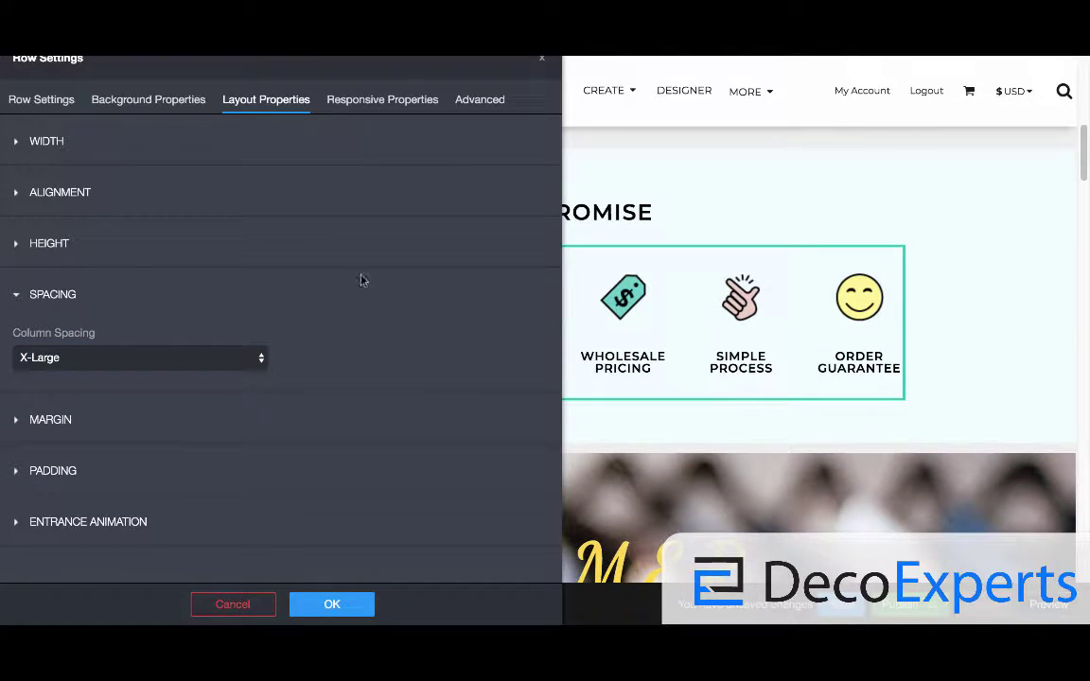
{"action": "left_click", "coordinate": [243, 606]}
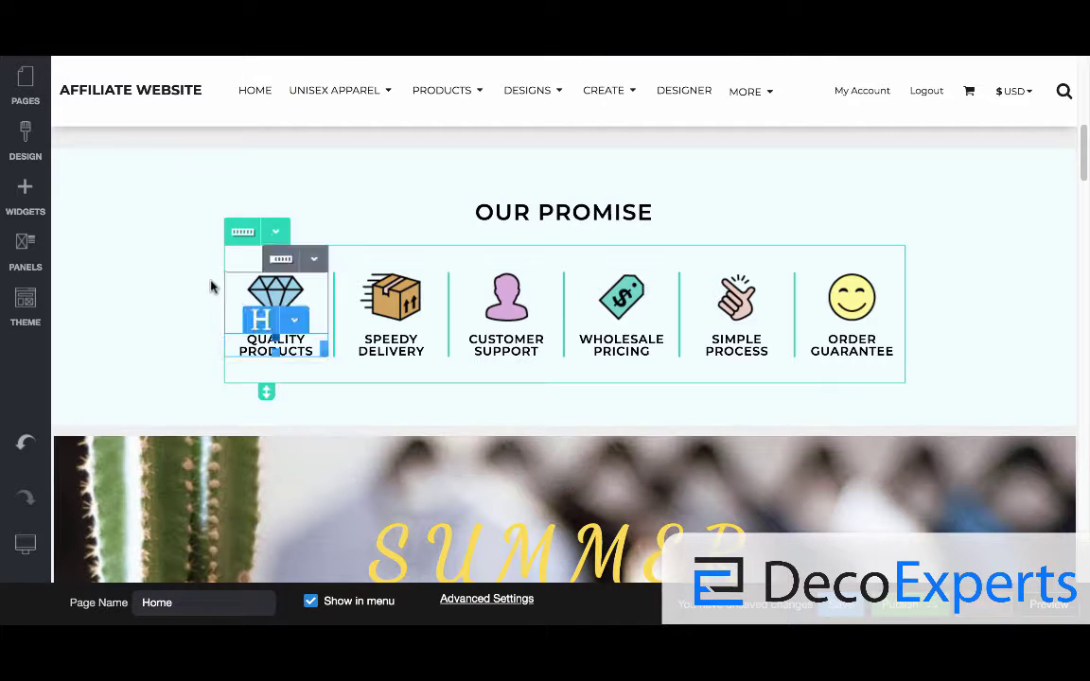